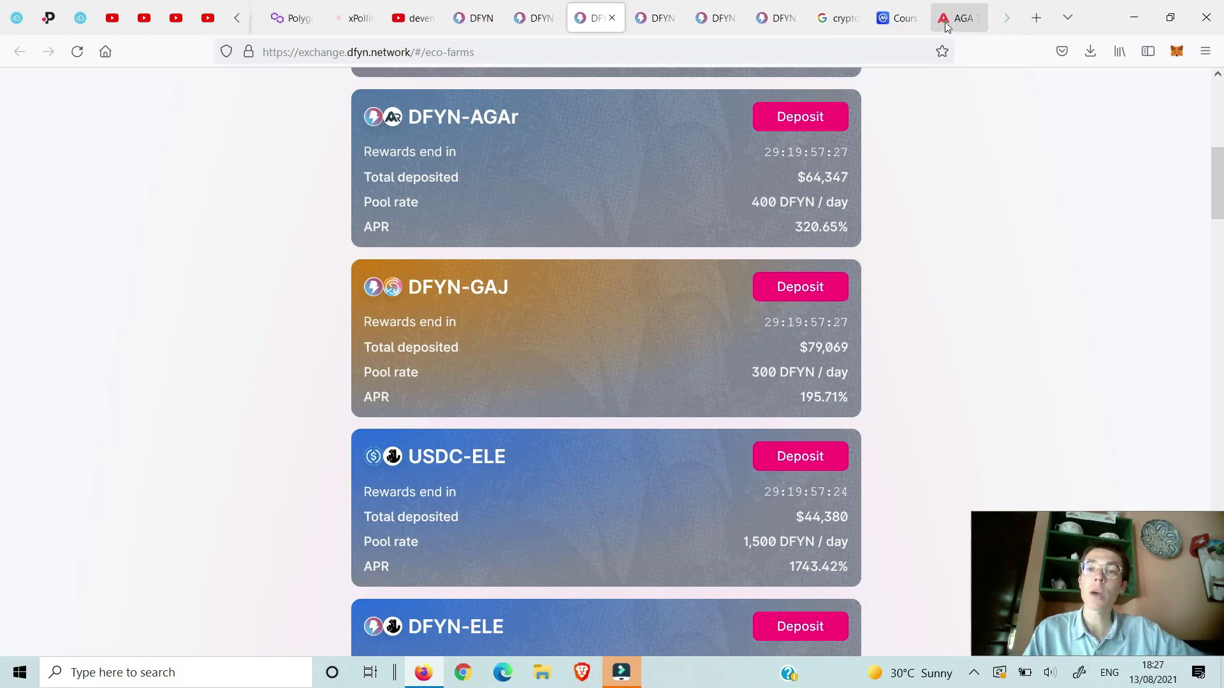
# Review the AGA token site and the AGAr price chart on CoinMarketCap, closing both pages and the Google search results
pyautogui.click(956, 18)
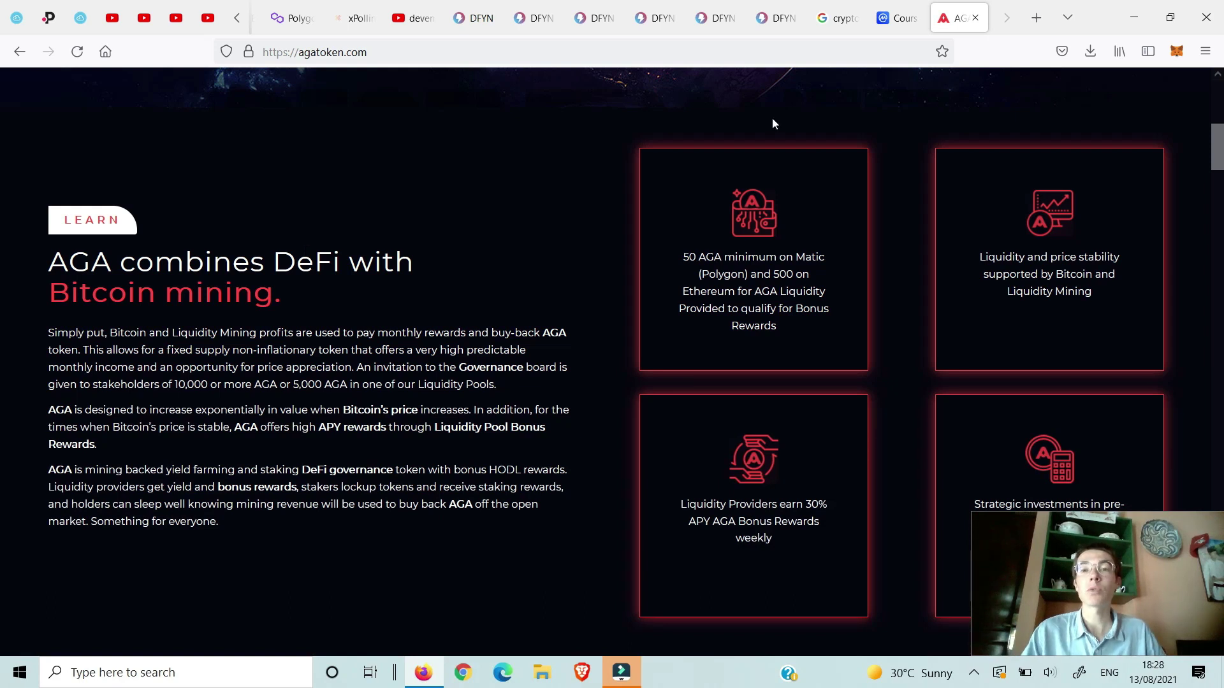
pyautogui.click(978, 18)
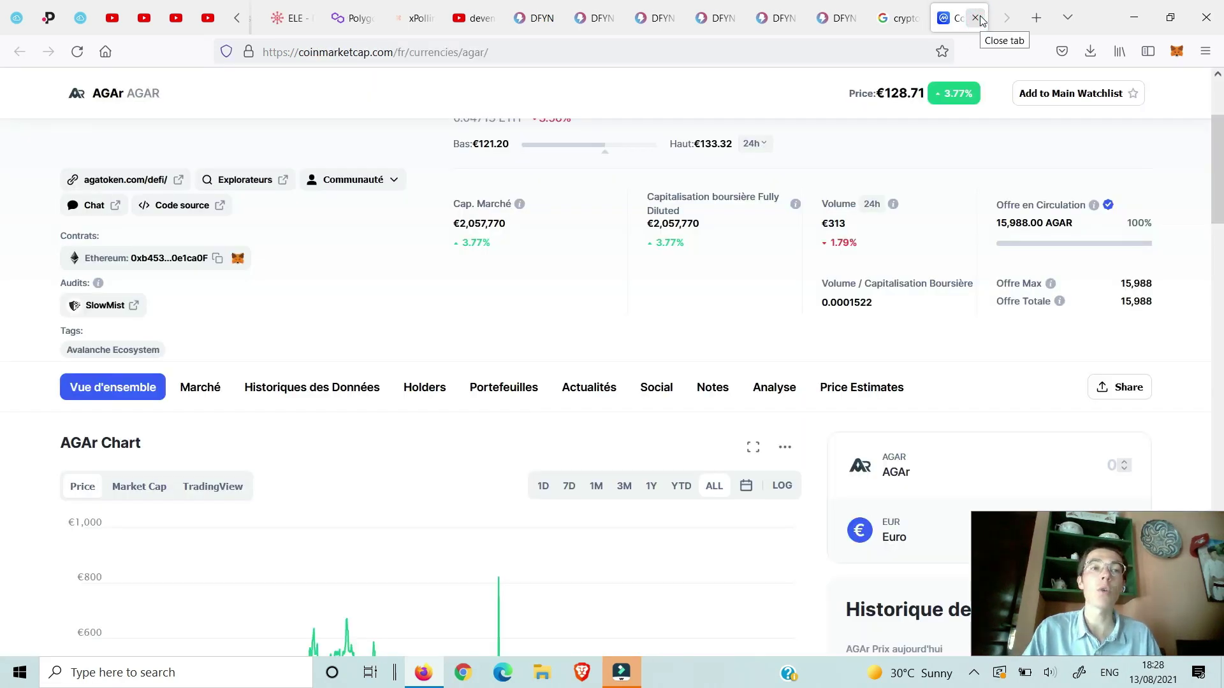
pyautogui.scroll(-3, 746, 218)
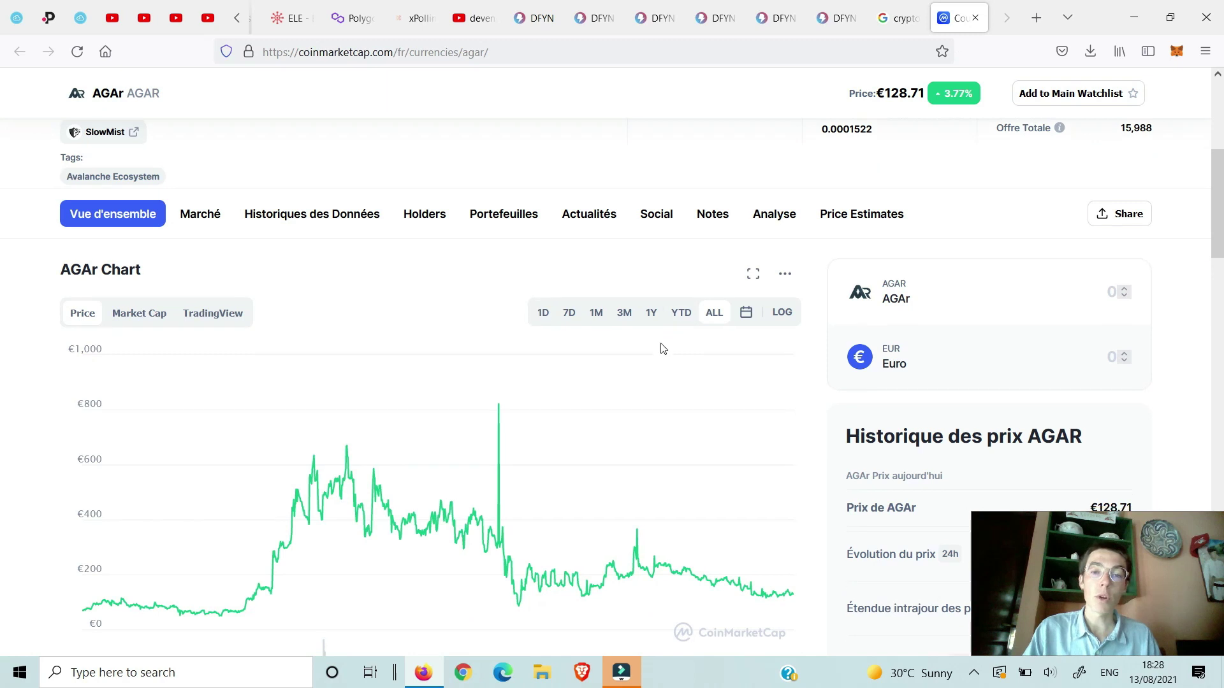
pyautogui.scroll(-3, 661, 349)
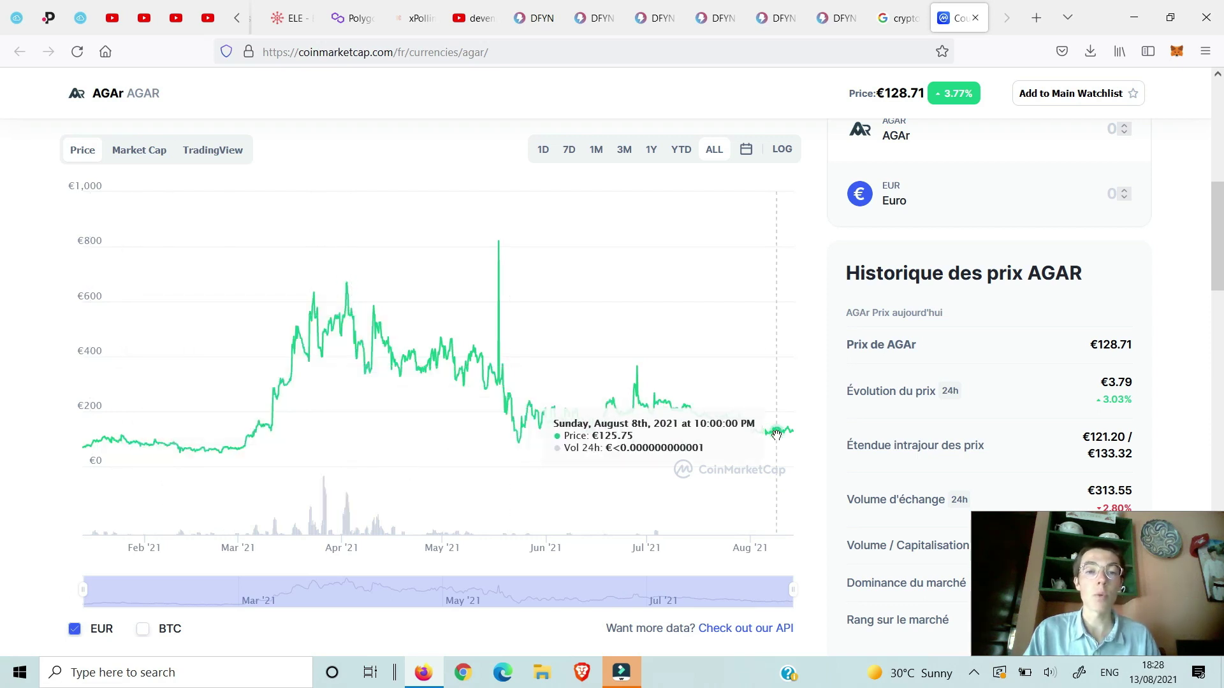
pyautogui.click(979, 19)
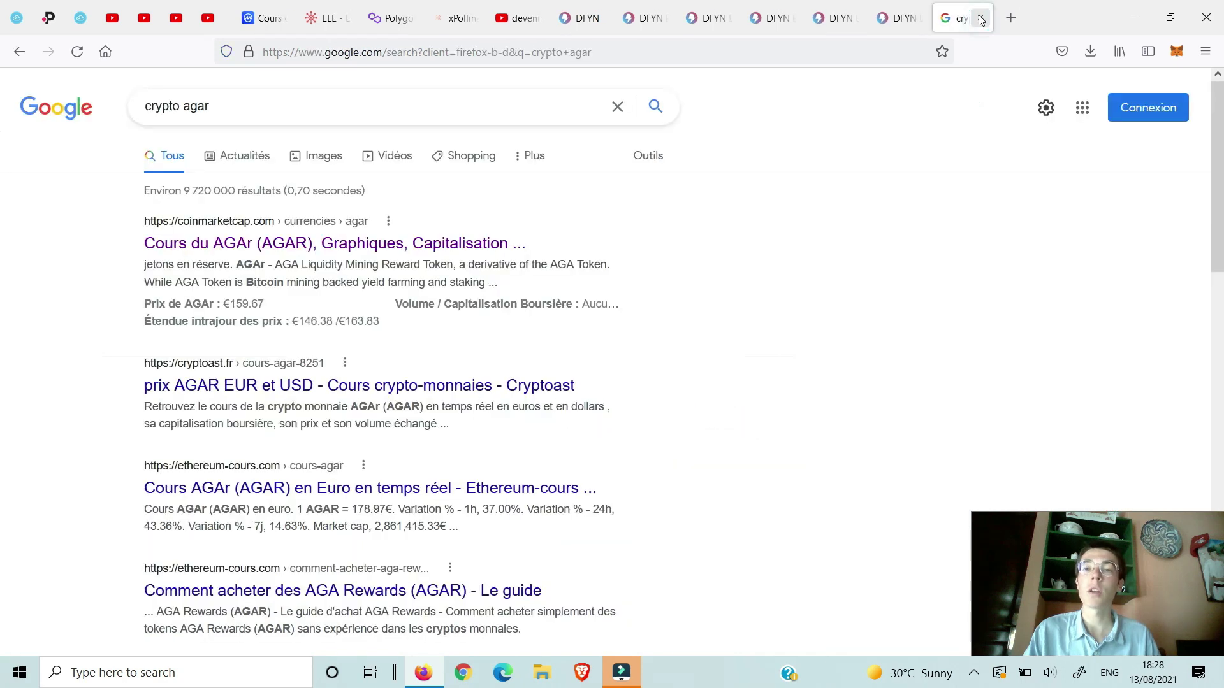
pyautogui.click(981, 20)
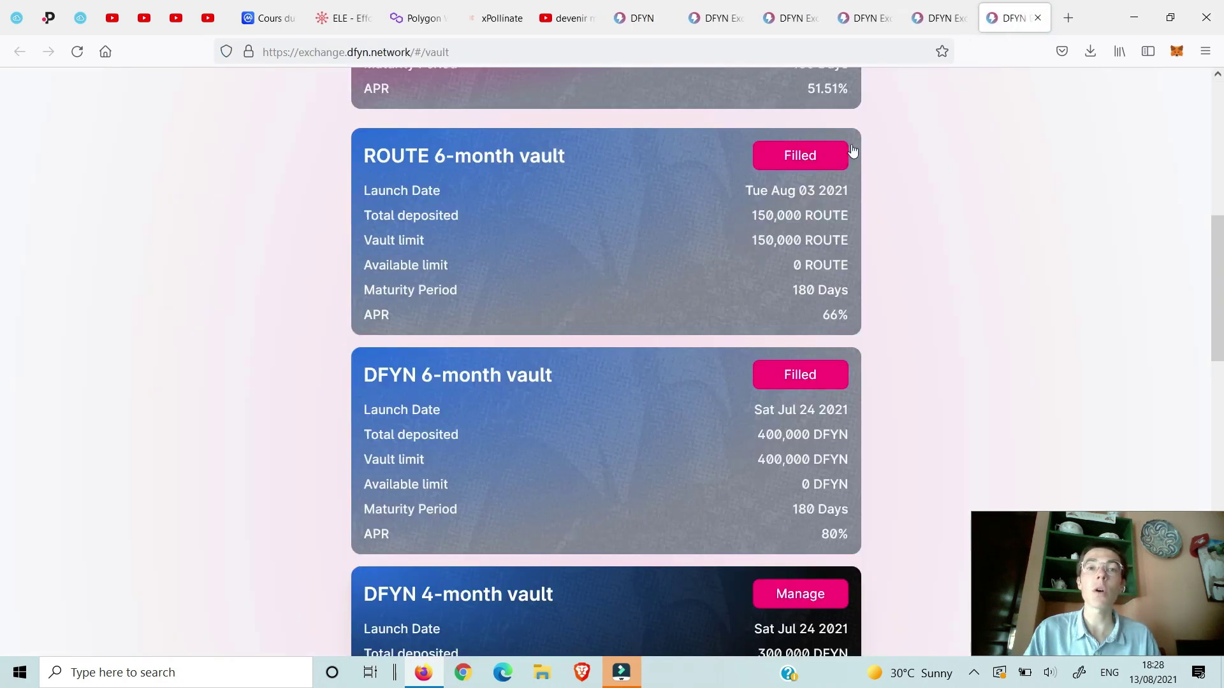
# Examine the pool rates and APRs of the Dfyn eco-farms, and return to the Dfyn home page
pyautogui.scroll(1, 891, 147)
pyautogui.click(937, 12)
pyautogui.click(865, 13)
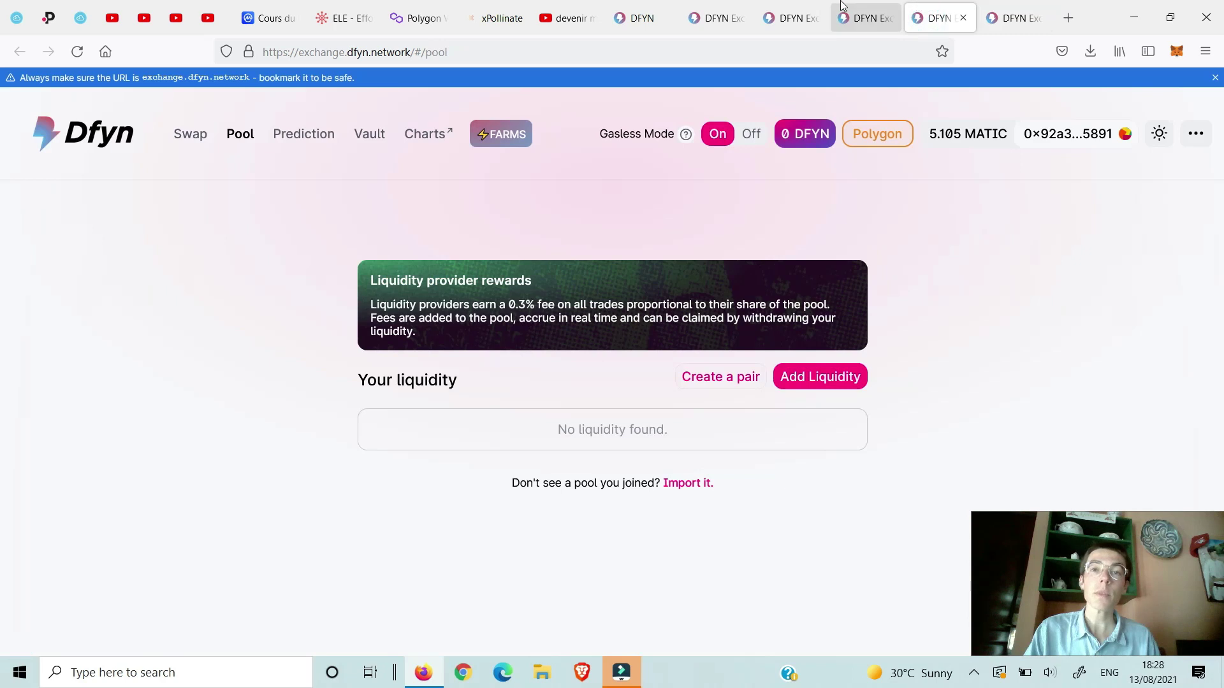
pyautogui.click(781, 5)
pyautogui.scroll(-1, 648, 303)
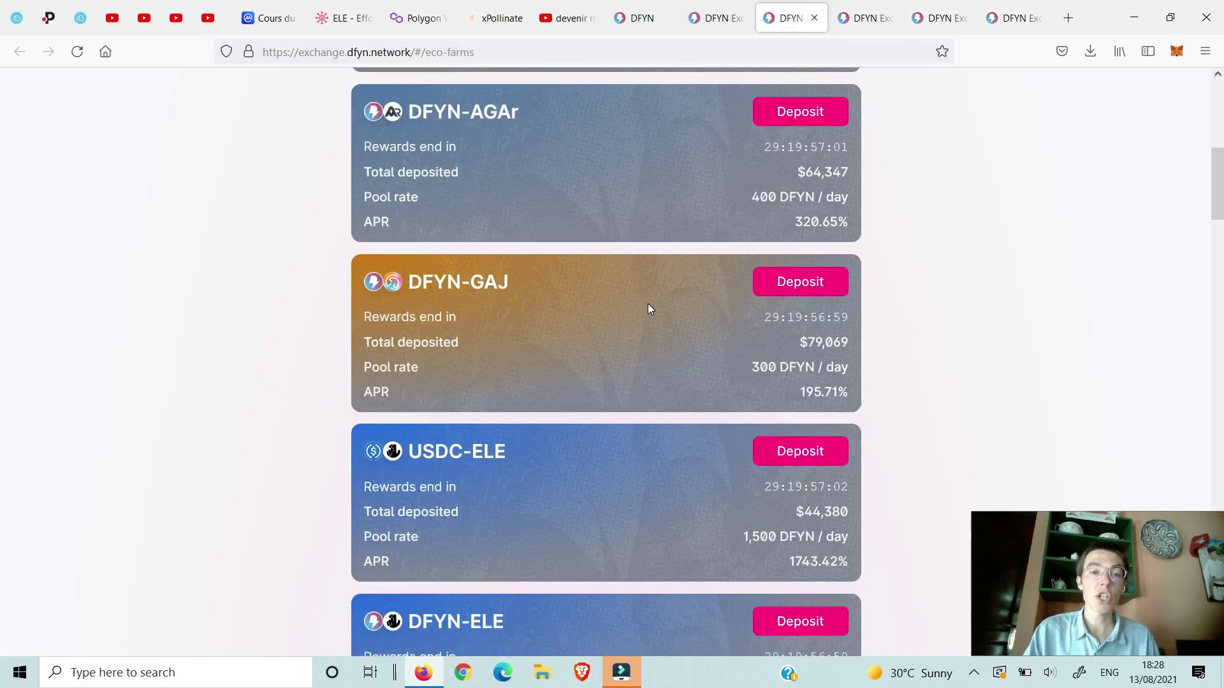
pyautogui.scroll(-3, 623, 364)
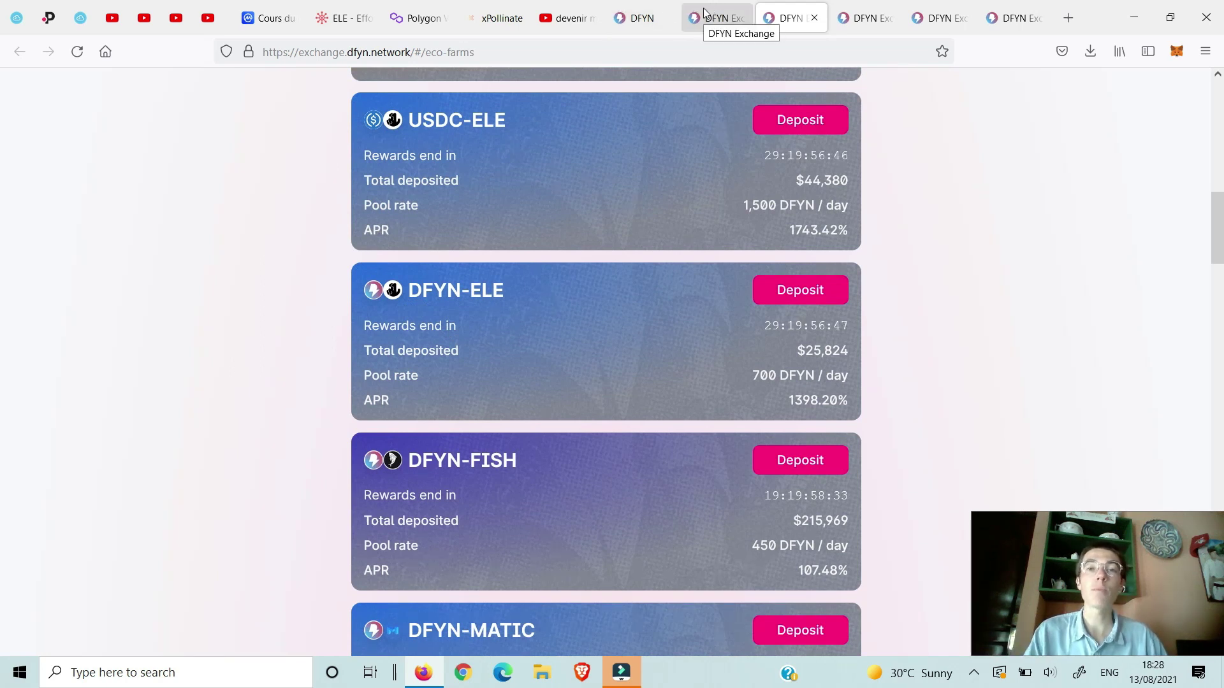
pyautogui.click(637, 19)
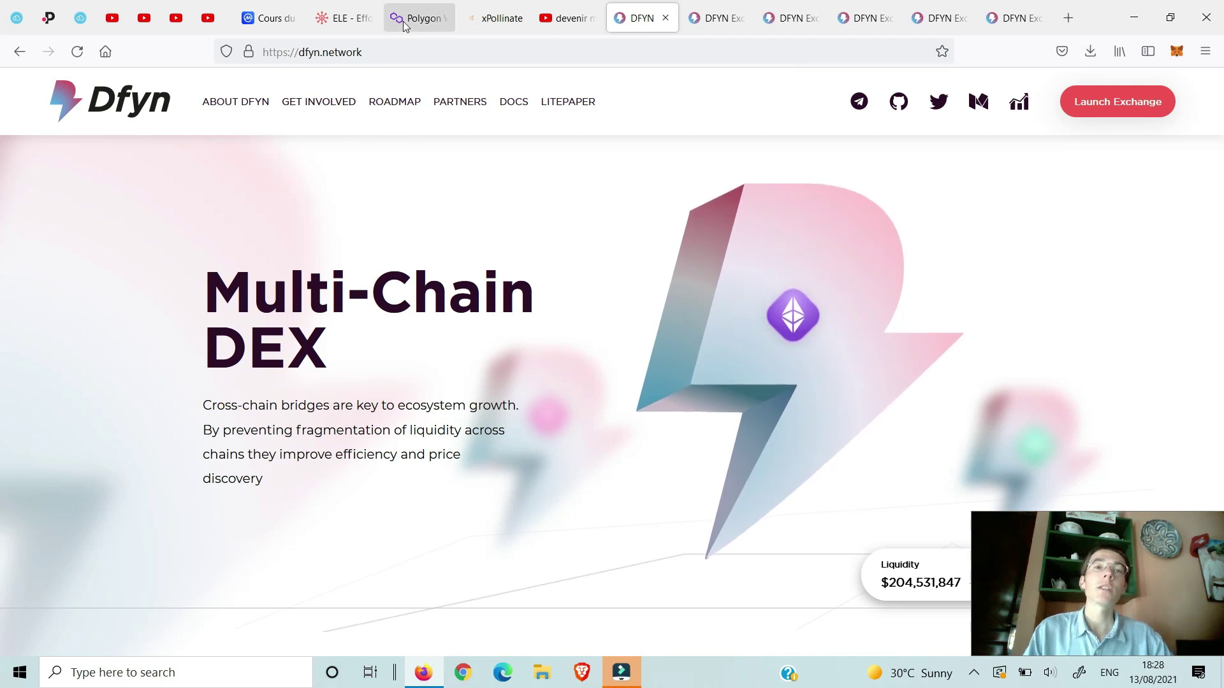
pyautogui.click(1173, 52)
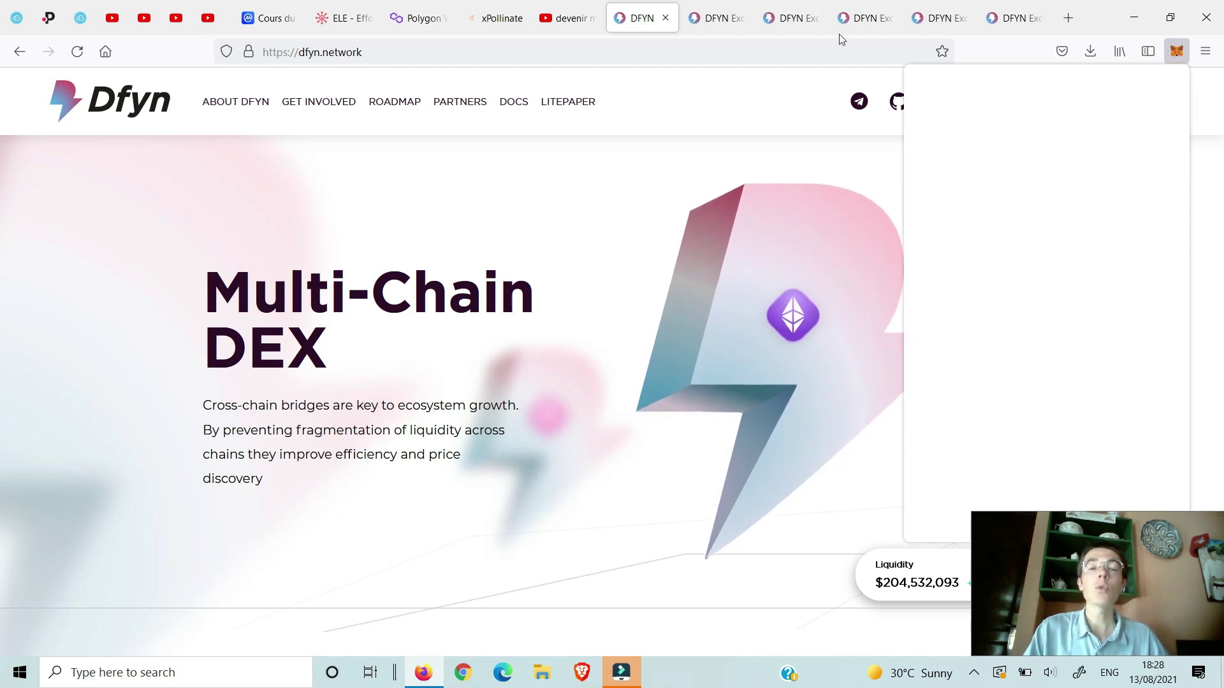
# On the Polygon Bridge, select USD Coin as the token from Ethereum and enter the maximum available amount
pyautogui.click(425, 19)
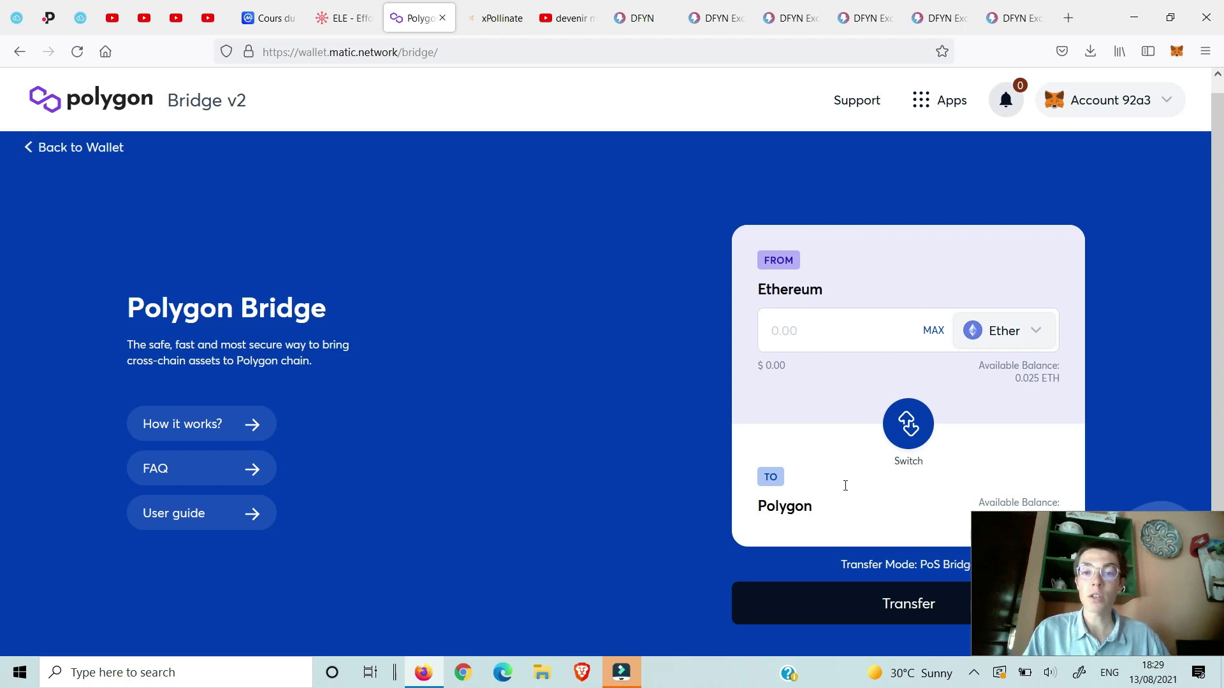
pyautogui.click(1001, 331)
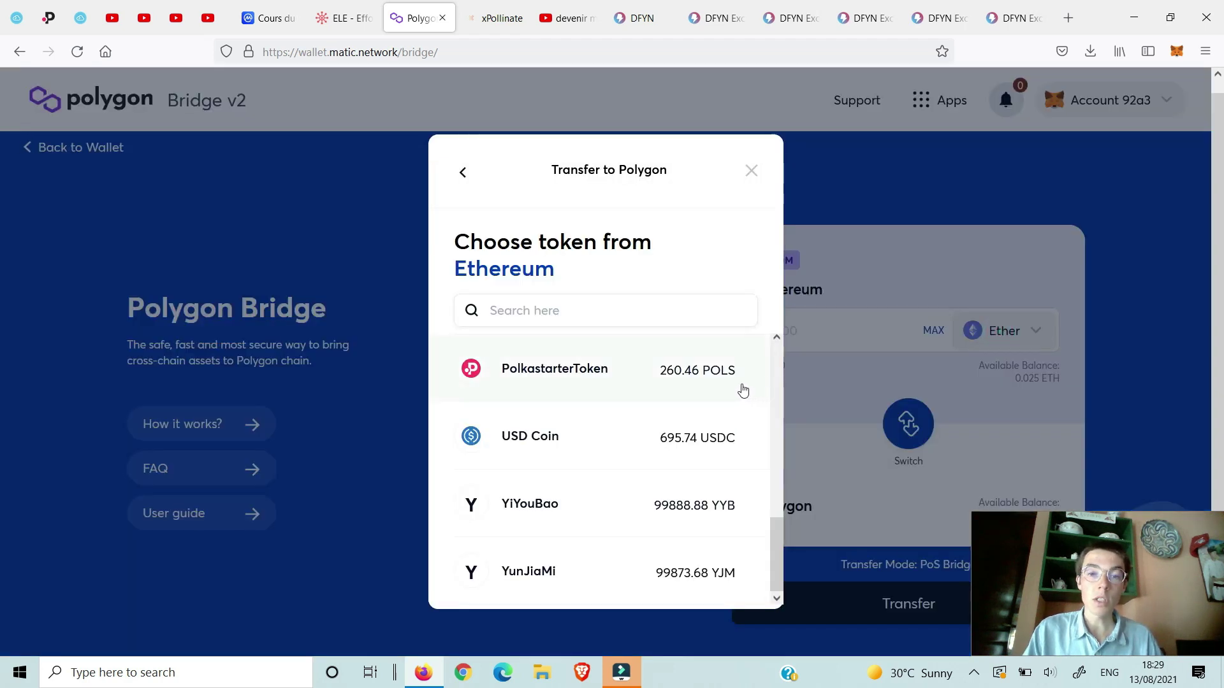
pyautogui.scroll(3, 776, 518)
pyautogui.scroll(-1, 776, 518)
pyautogui.click(568, 522)
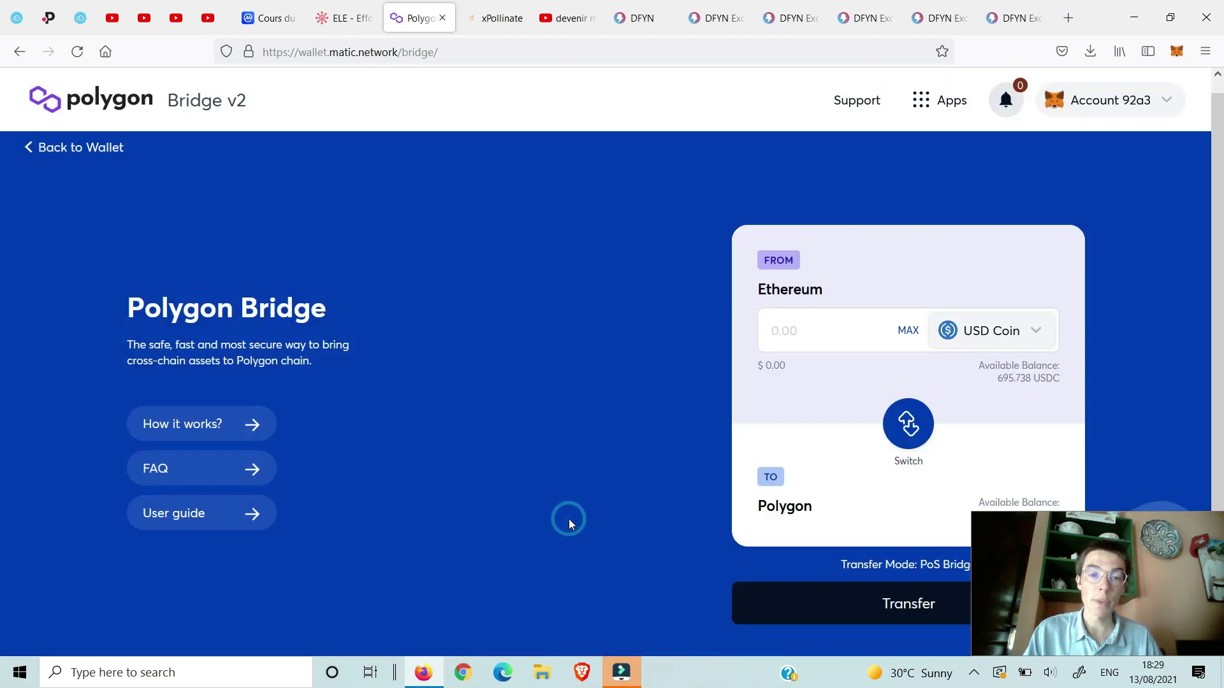
pyautogui.click(908, 331)
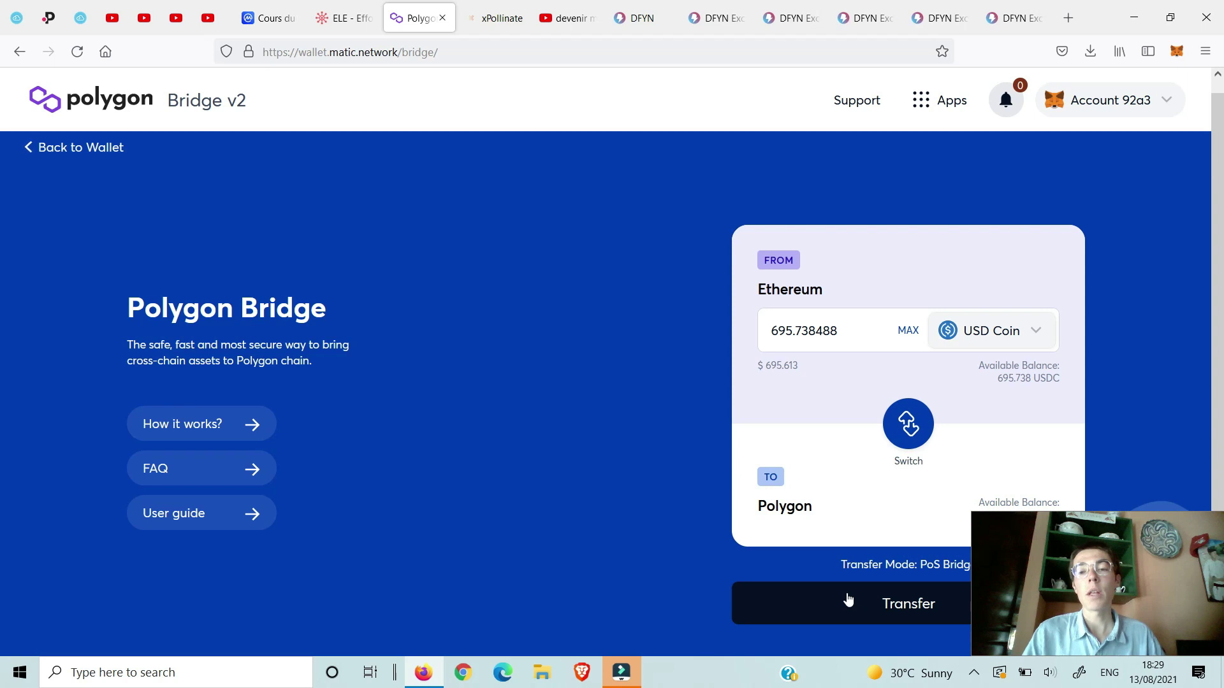
# On the xPollinate cross-chain bridge, set up a USDC swap from Binance Smart Chain Mainnet to Matic Mainnet
pyautogui.click(441, 18)
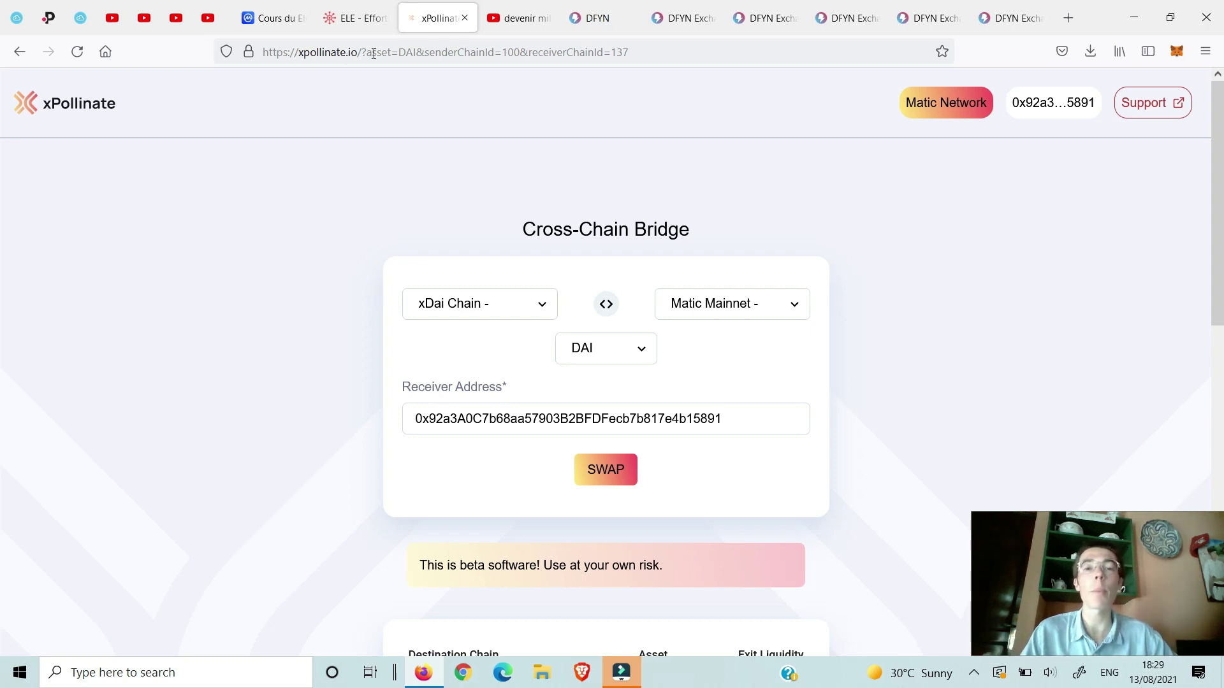
pyautogui.click(541, 316)
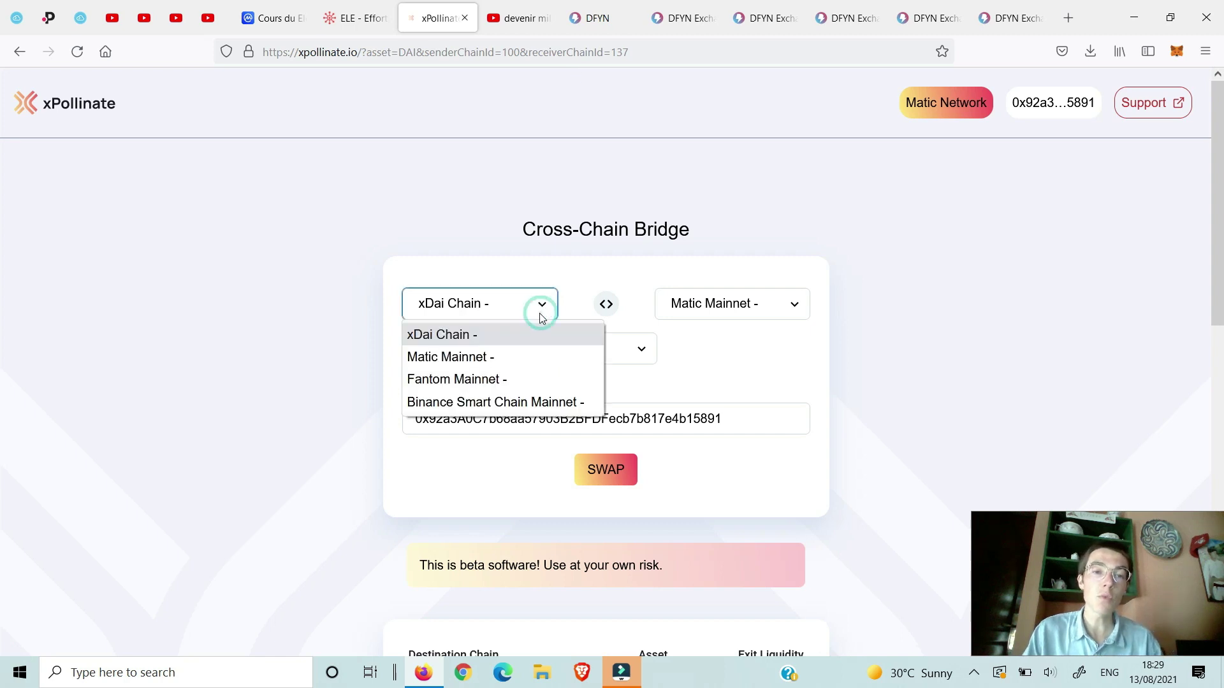
pyautogui.click(487, 403)
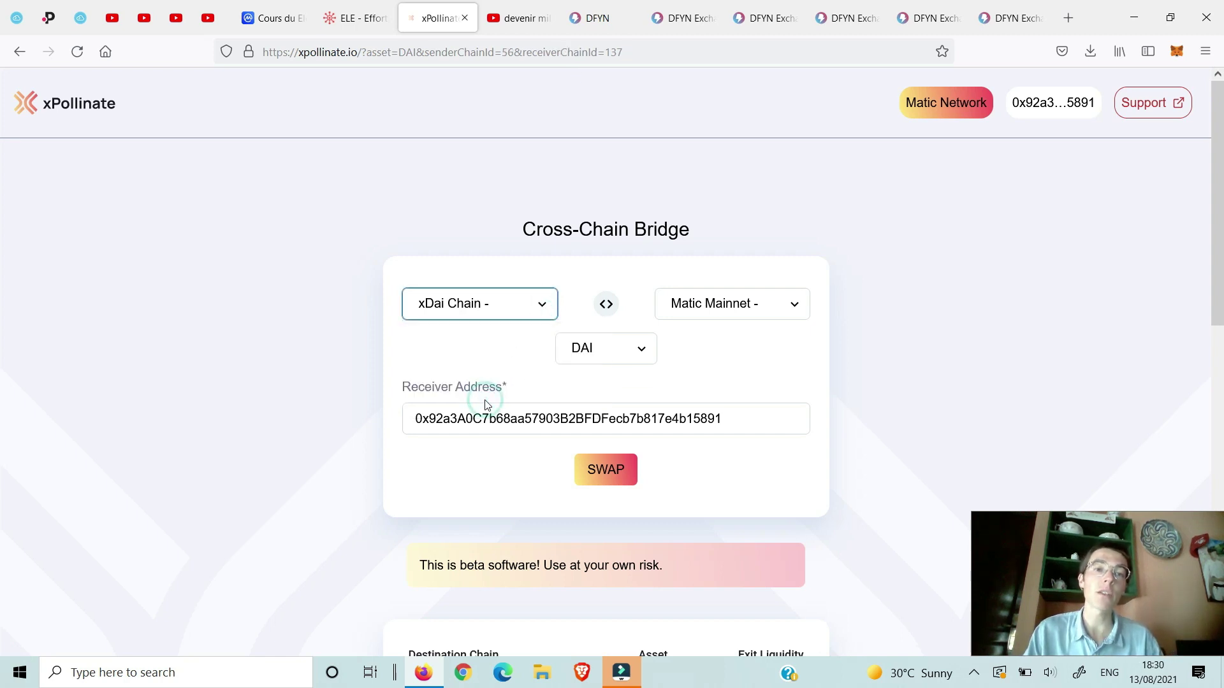
pyautogui.click(638, 350)
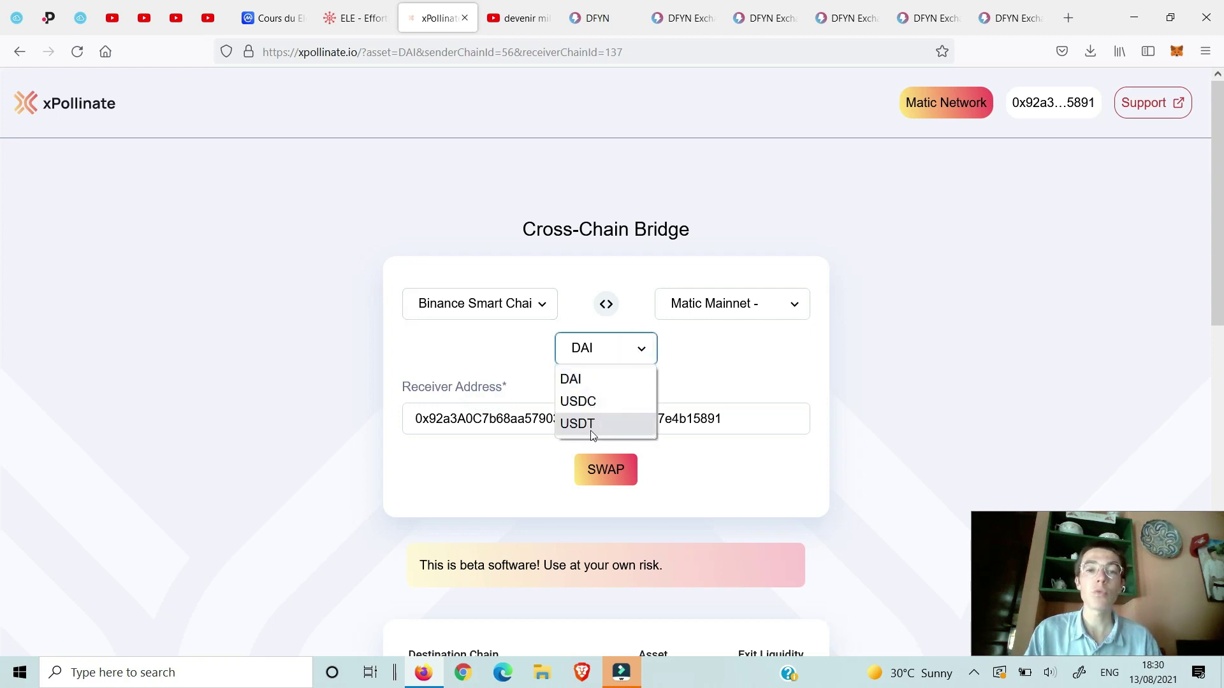
pyautogui.click(606, 404)
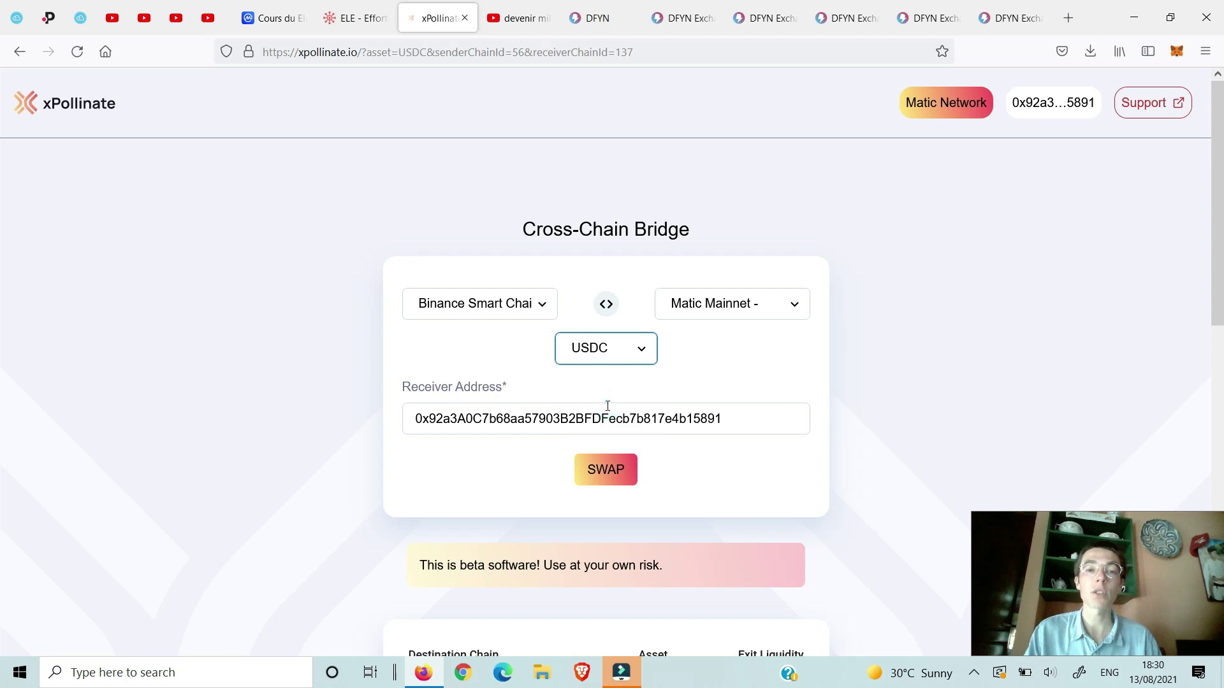
pyautogui.click(701, 302)
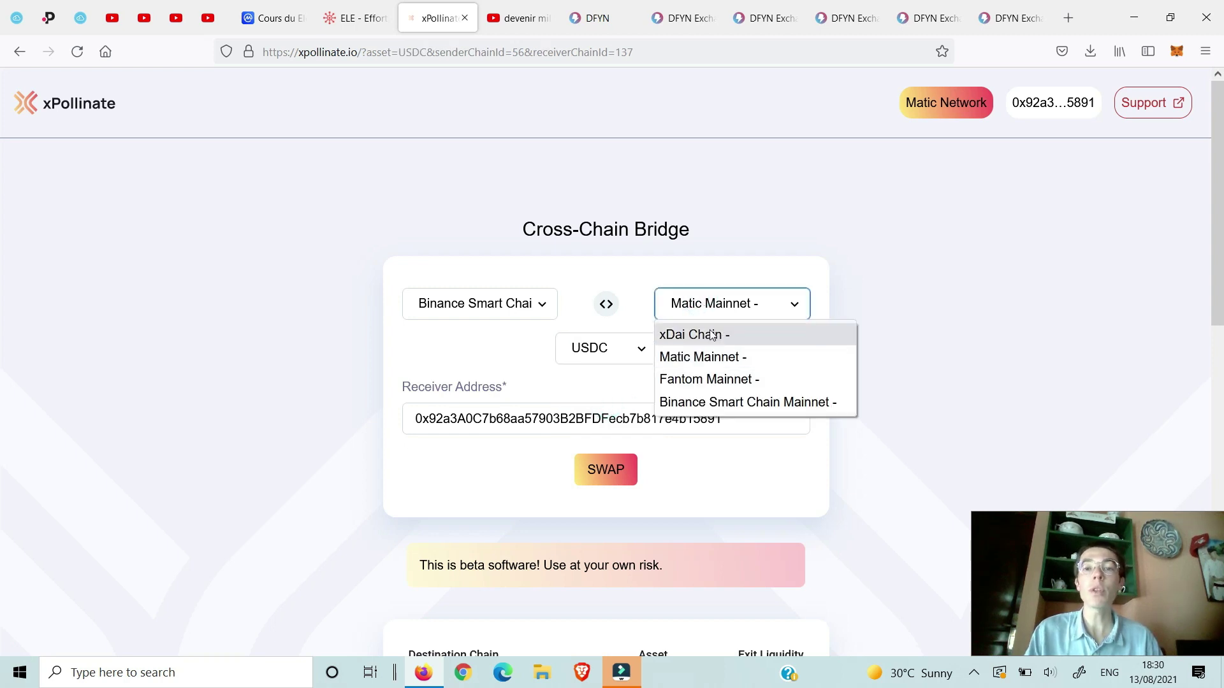
pyautogui.click(697, 365)
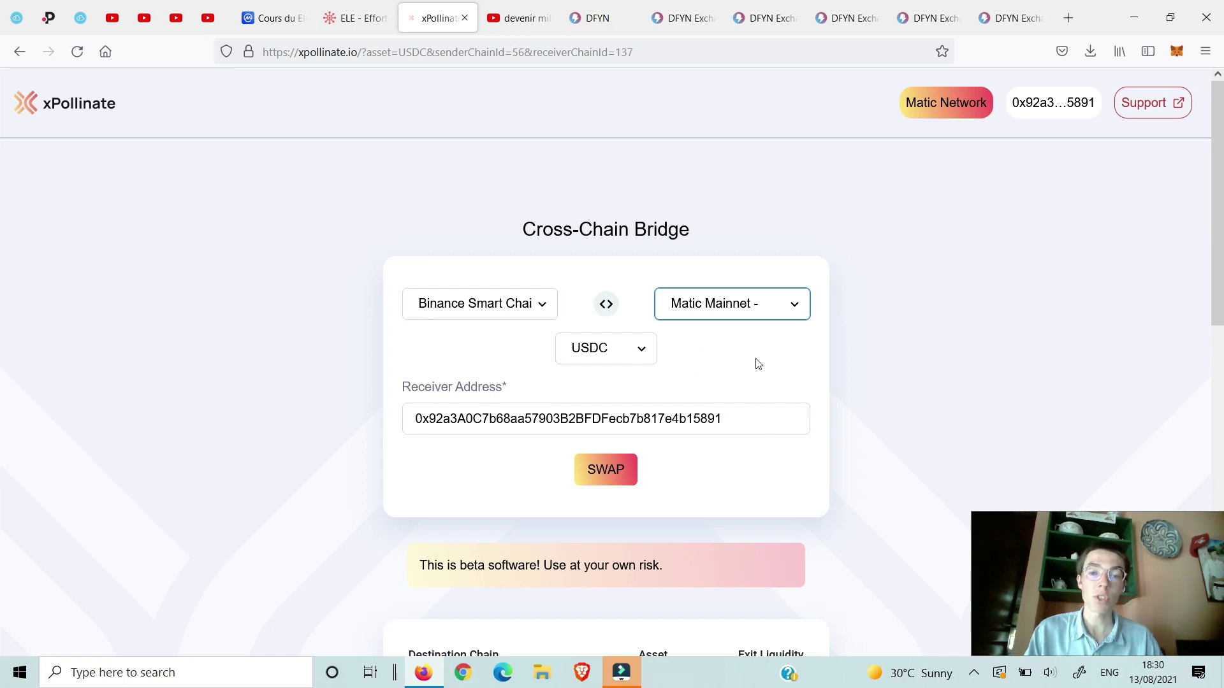
# Copy the Polygon account's wallet address from MetaMask and close the wallet
pyautogui.click(1173, 59)
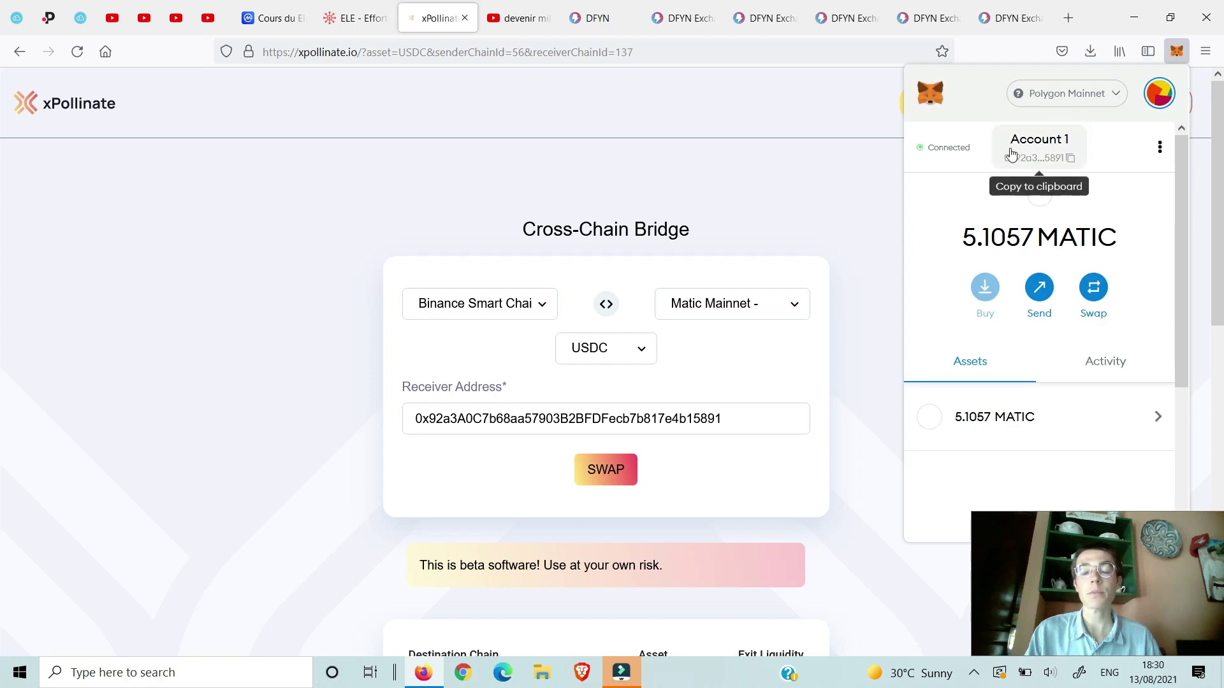
pyautogui.click(1037, 160)
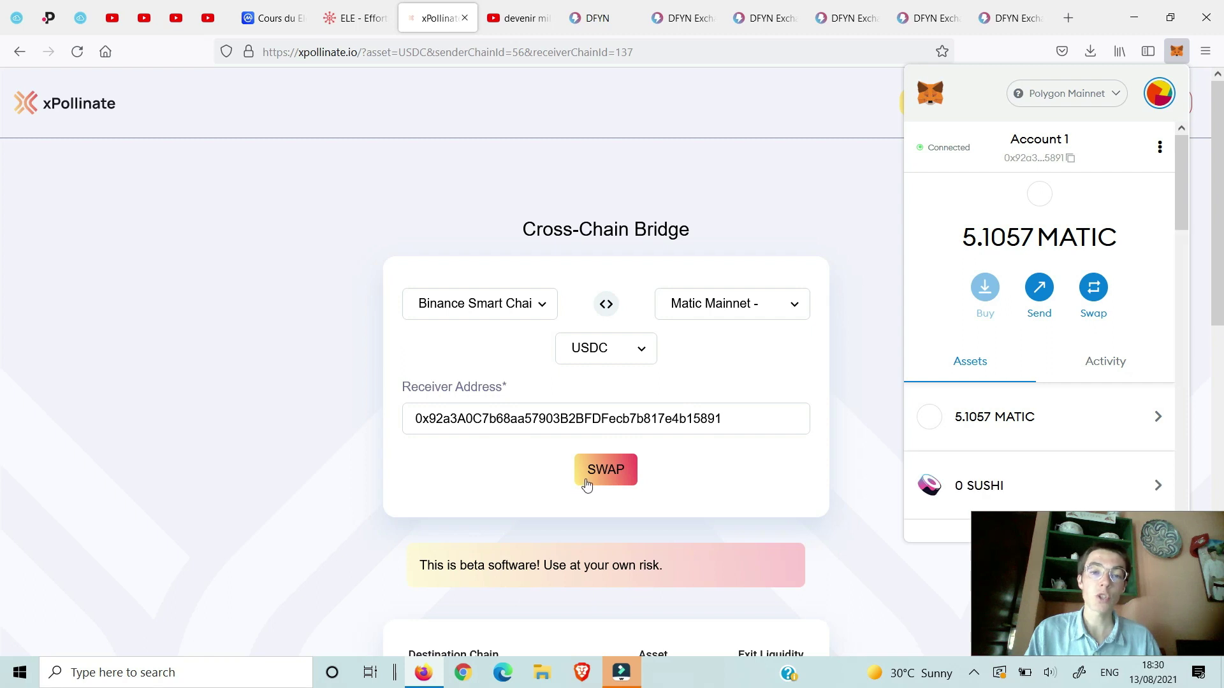
pyautogui.click(646, 191)
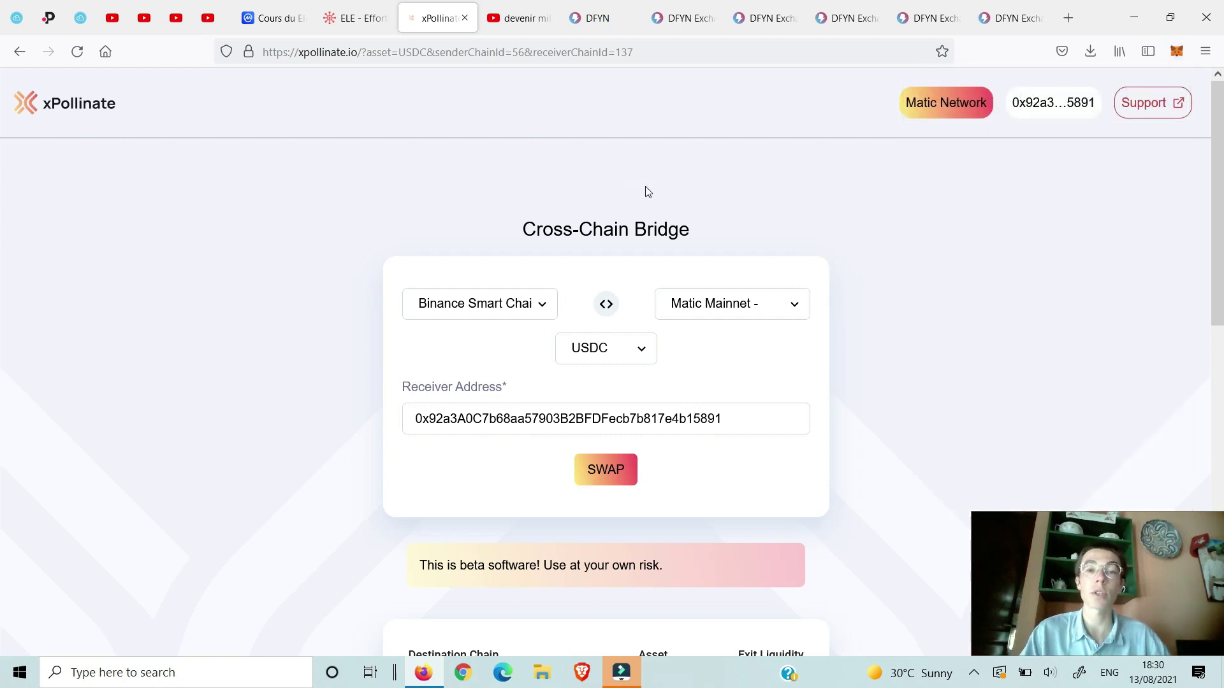
# Close the xPollinate and YouTube pages and go to the swap page of the Dfyn exchange
pyautogui.click(464, 18)
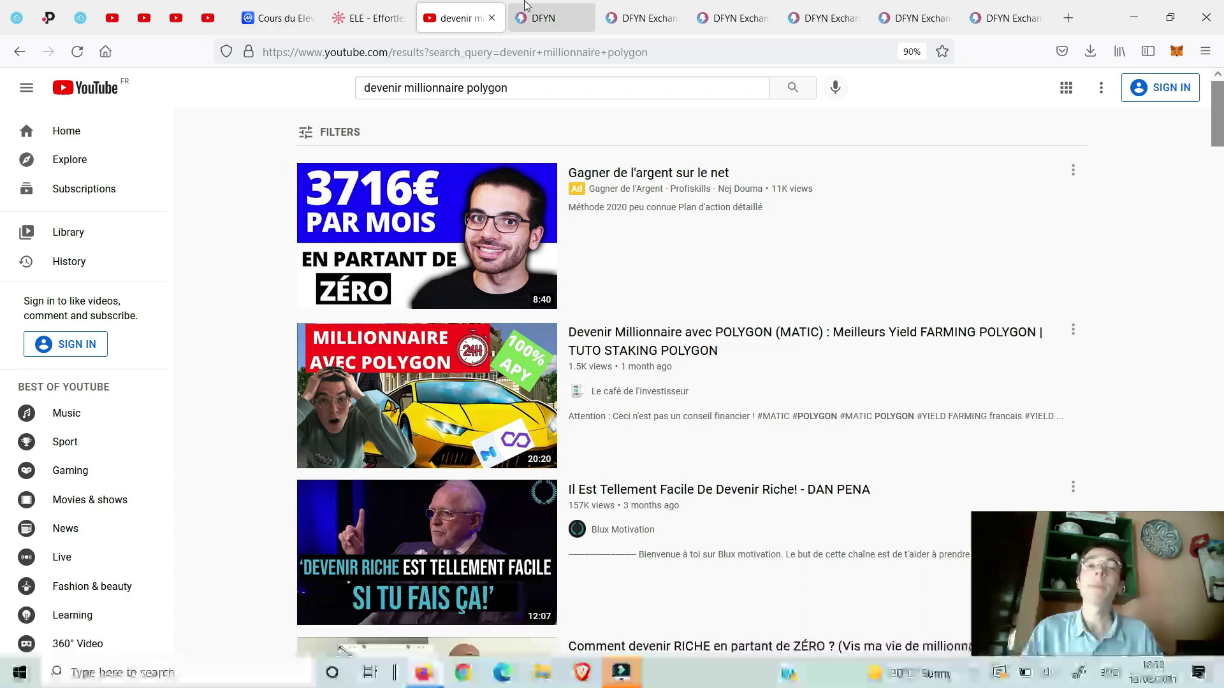
pyautogui.click(491, 18)
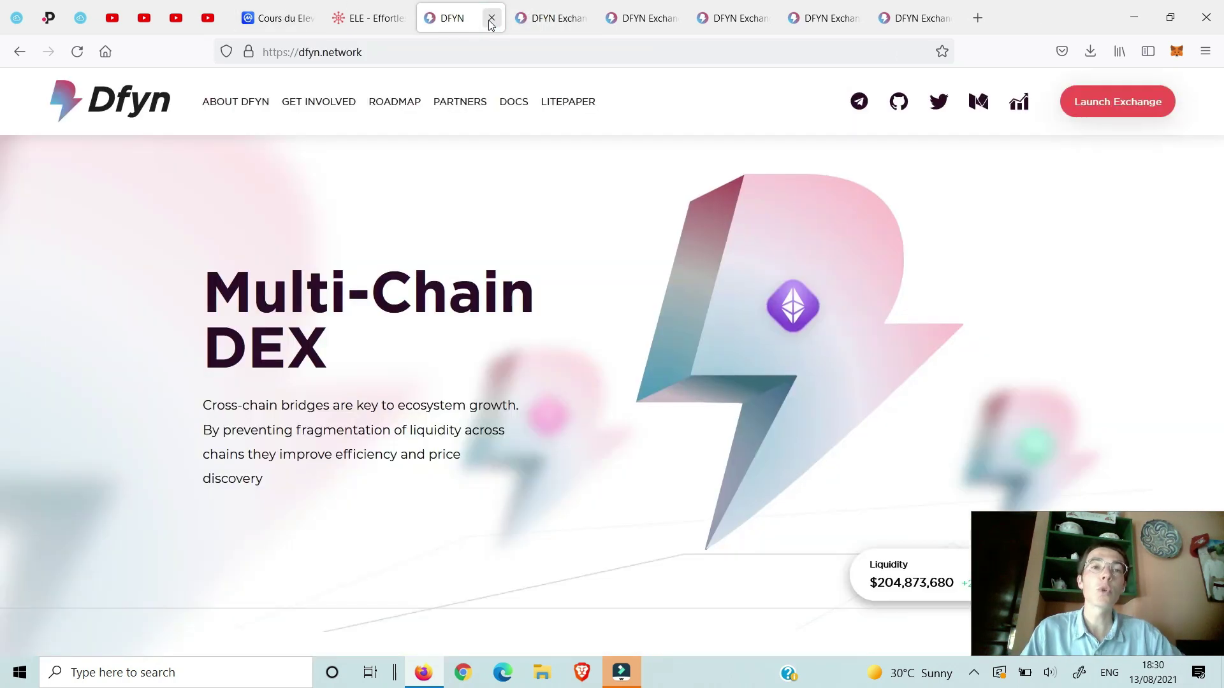
pyautogui.click(561, 18)
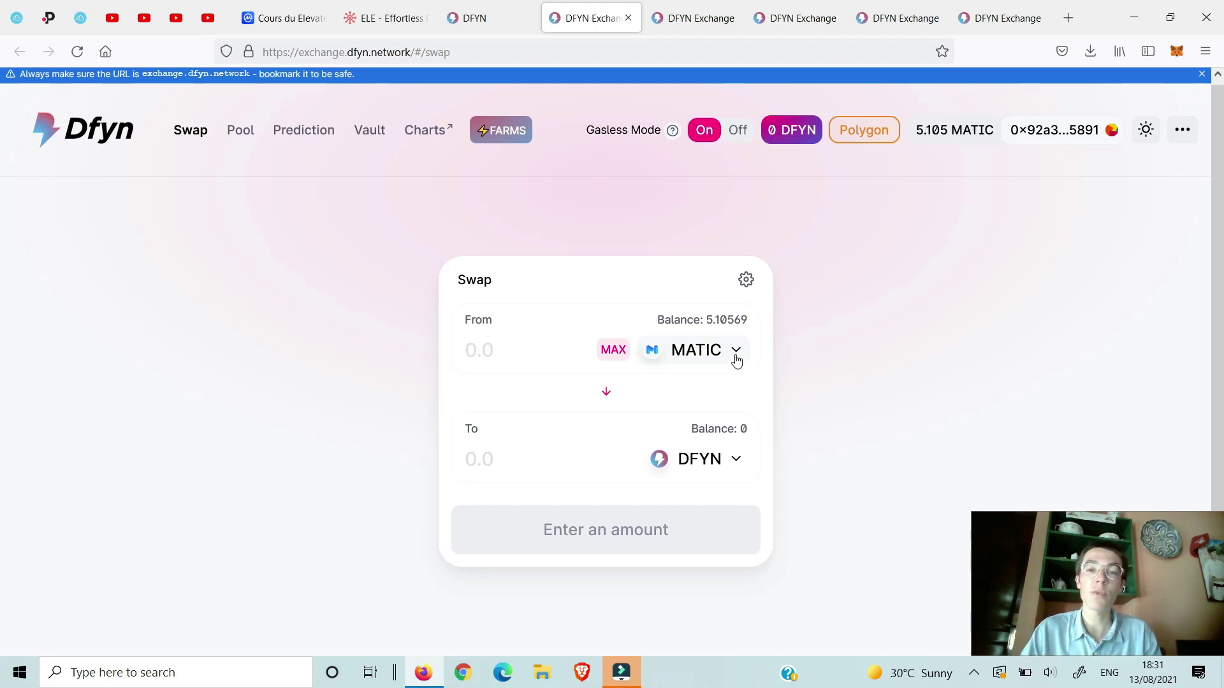
# Check the token balances held on Polygon Mainnet in the MetaMask wallet, down to the end of the asset list
pyautogui.click(1178, 53)
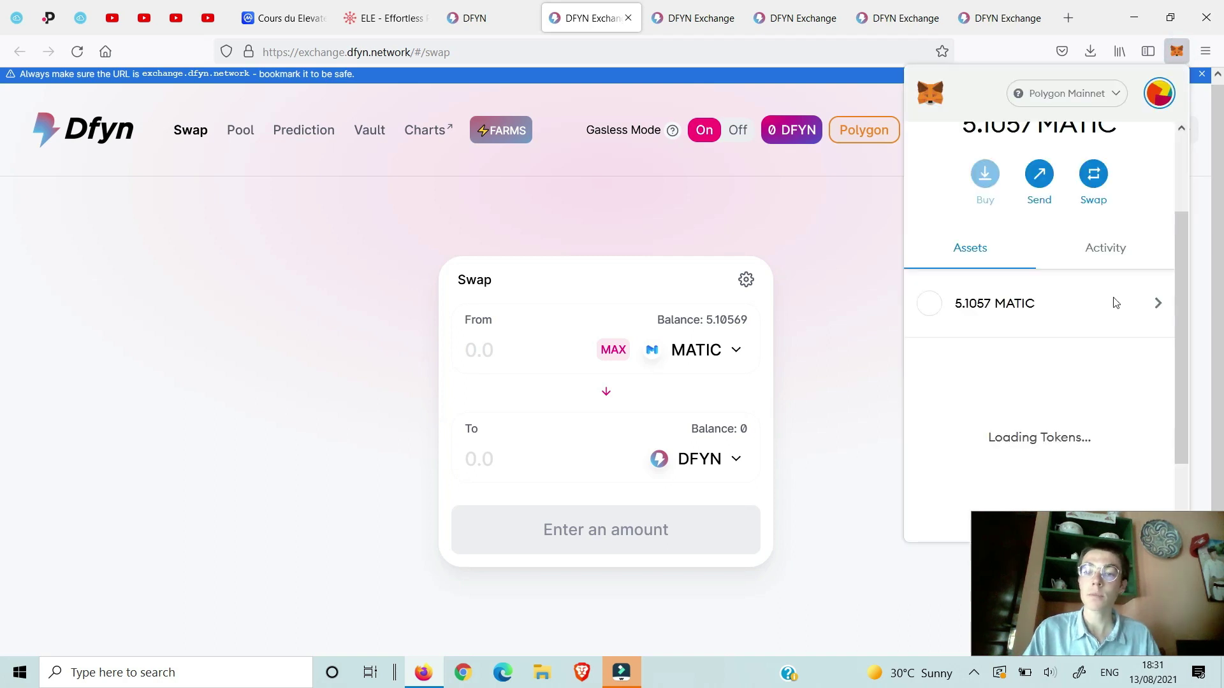
pyautogui.scroll(-2, 1084, 274)
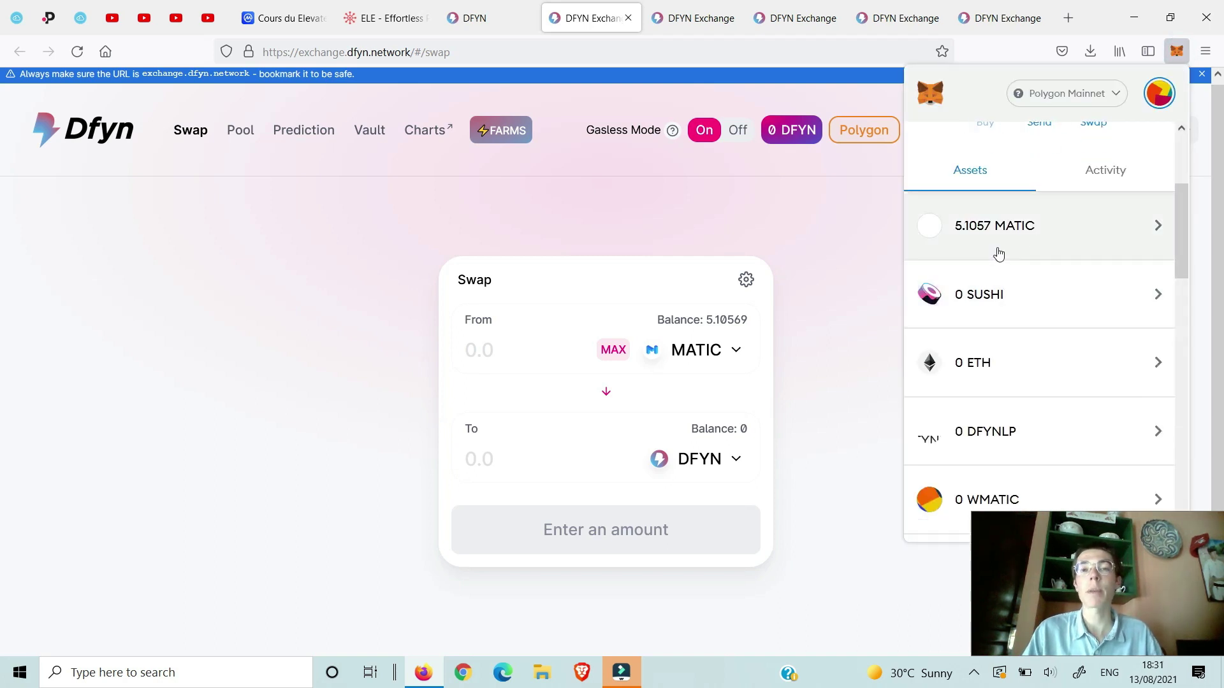
pyautogui.scroll(-5, 1022, 323)
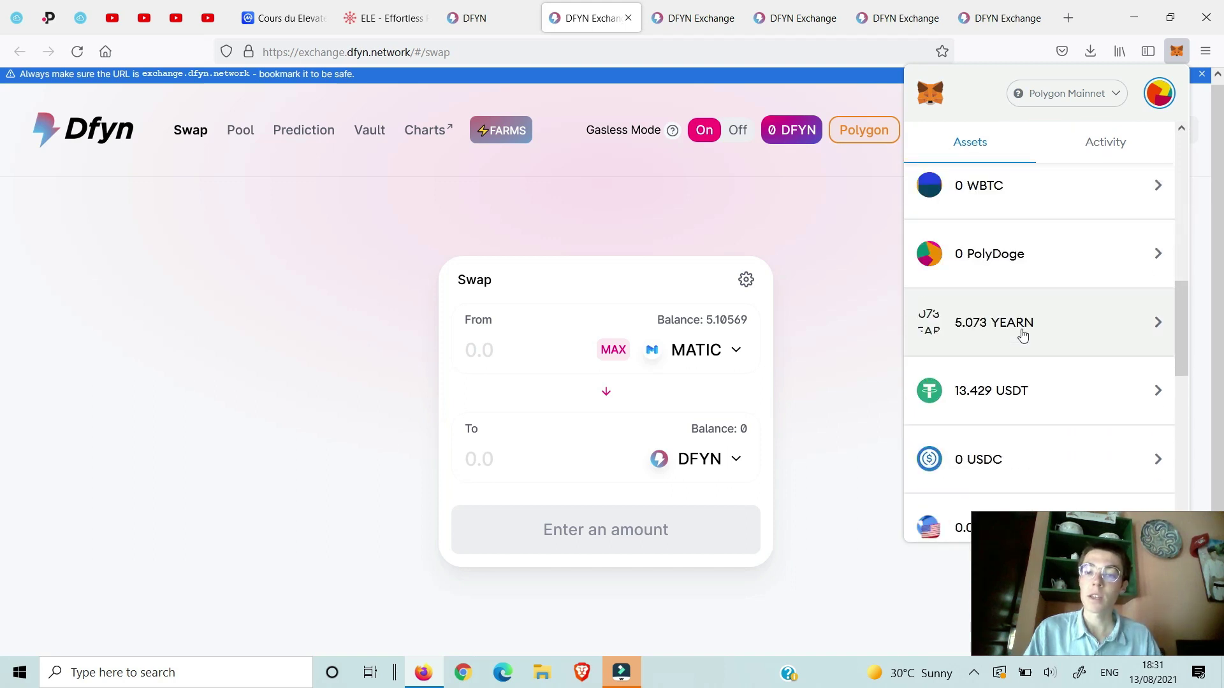
pyautogui.scroll(-4, 1022, 334)
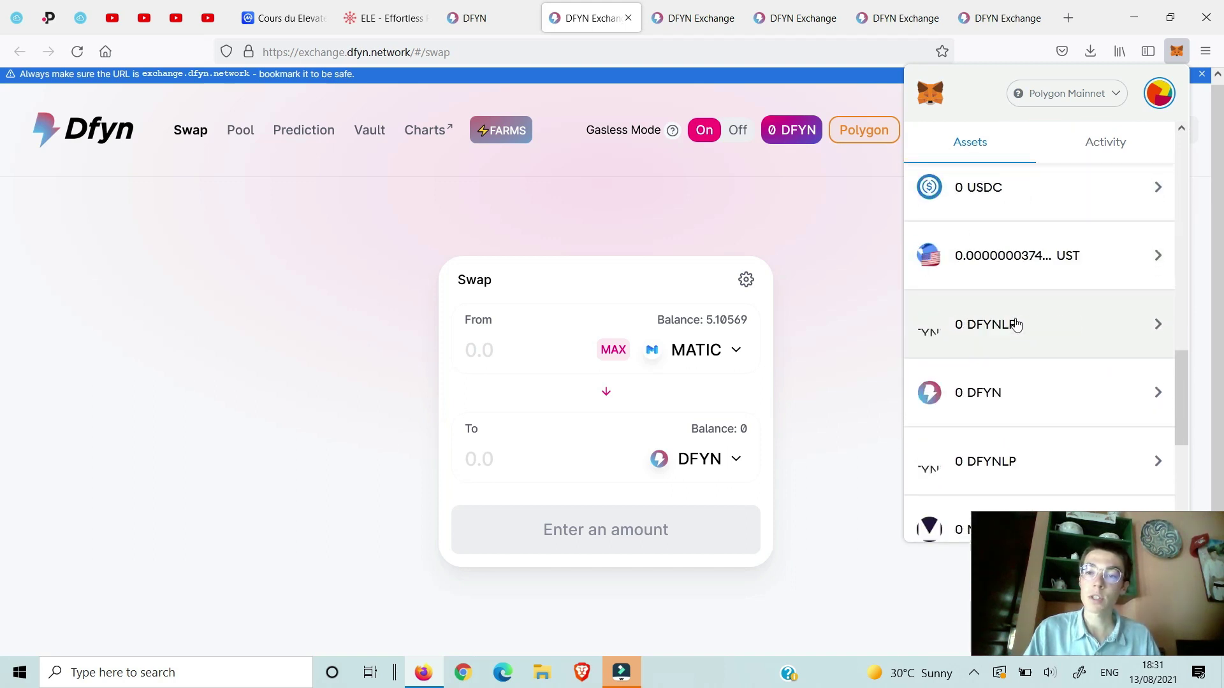
pyautogui.scroll(-5, 1000, 342)
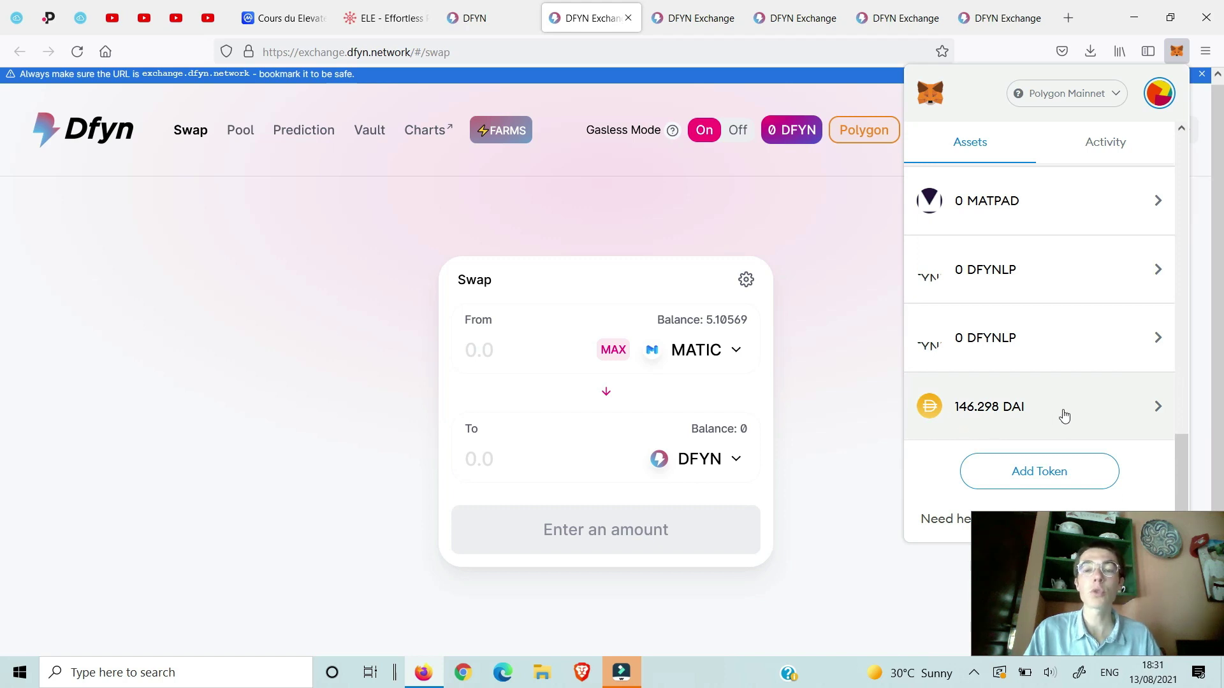
# Close the wallet and set up a swap of 73 DAI to DFYN on the Dfyn exchange
pyautogui.click(525, 362)
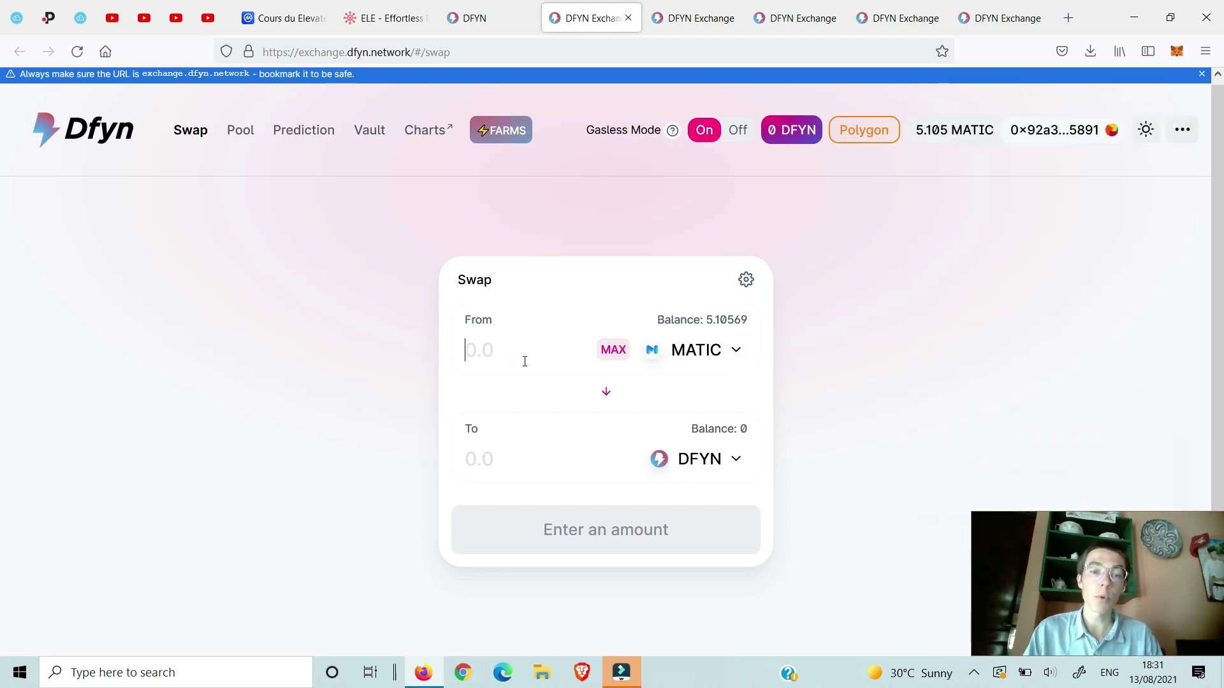
pyautogui.click(736, 359)
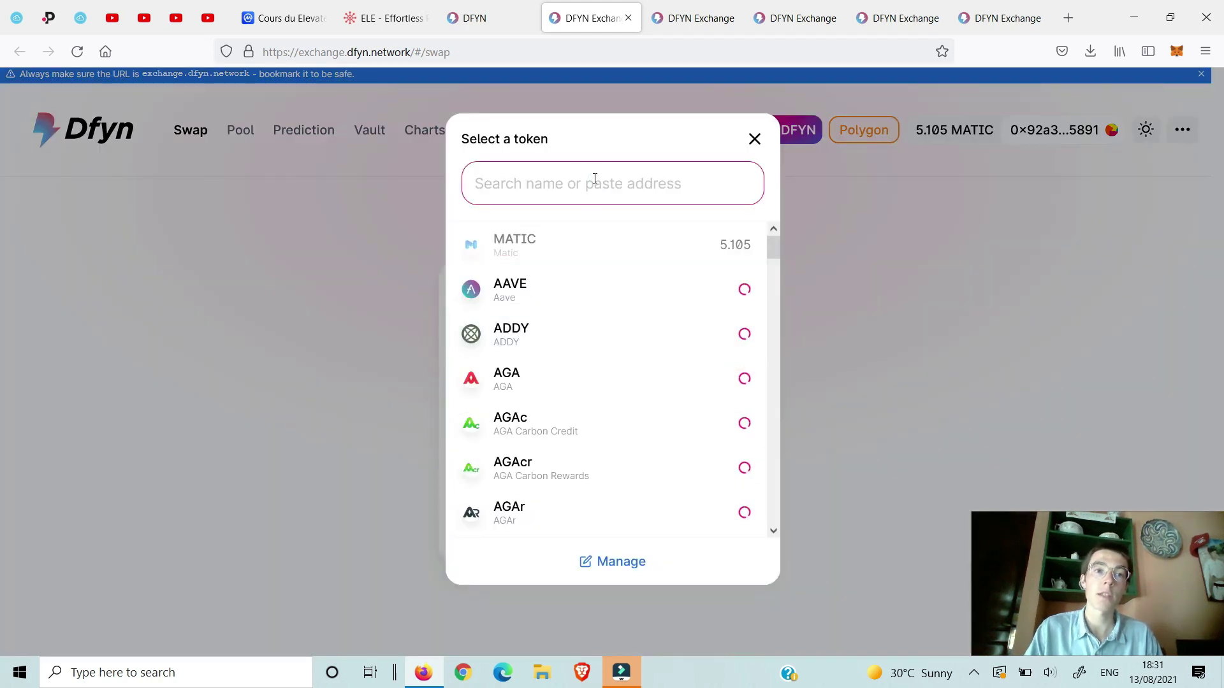
pyautogui.write('dai')
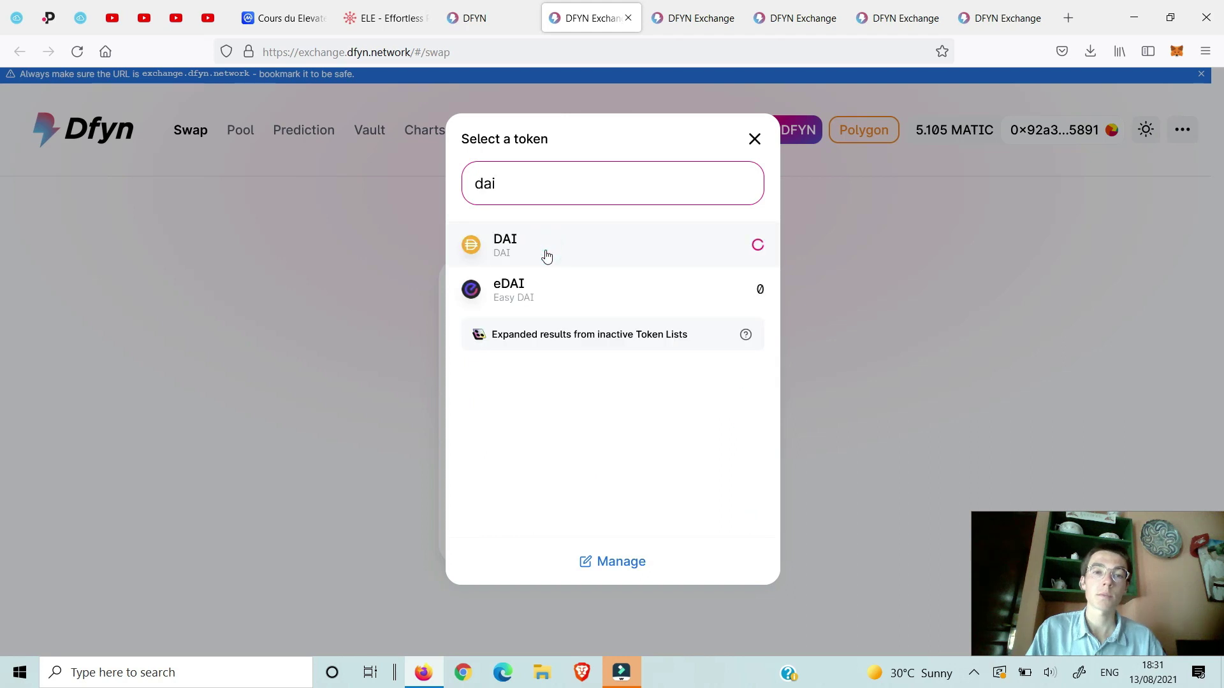
pyautogui.click(546, 253)
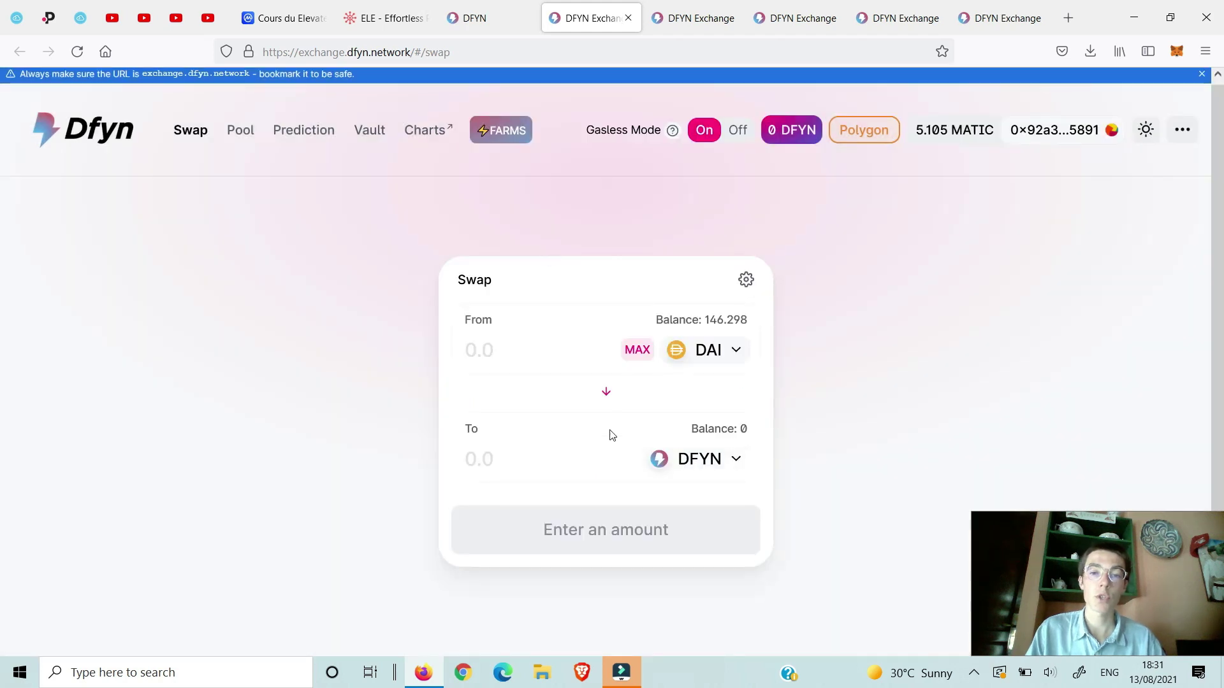
pyautogui.click(585, 350)
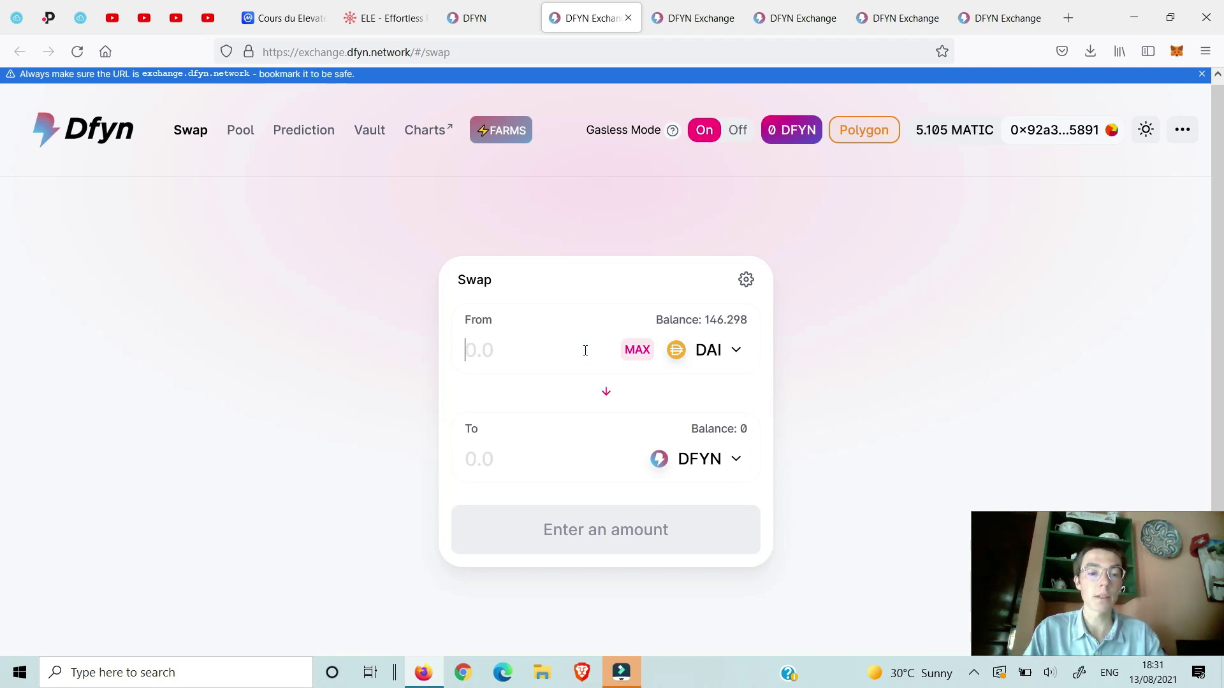
pyautogui.write('73')
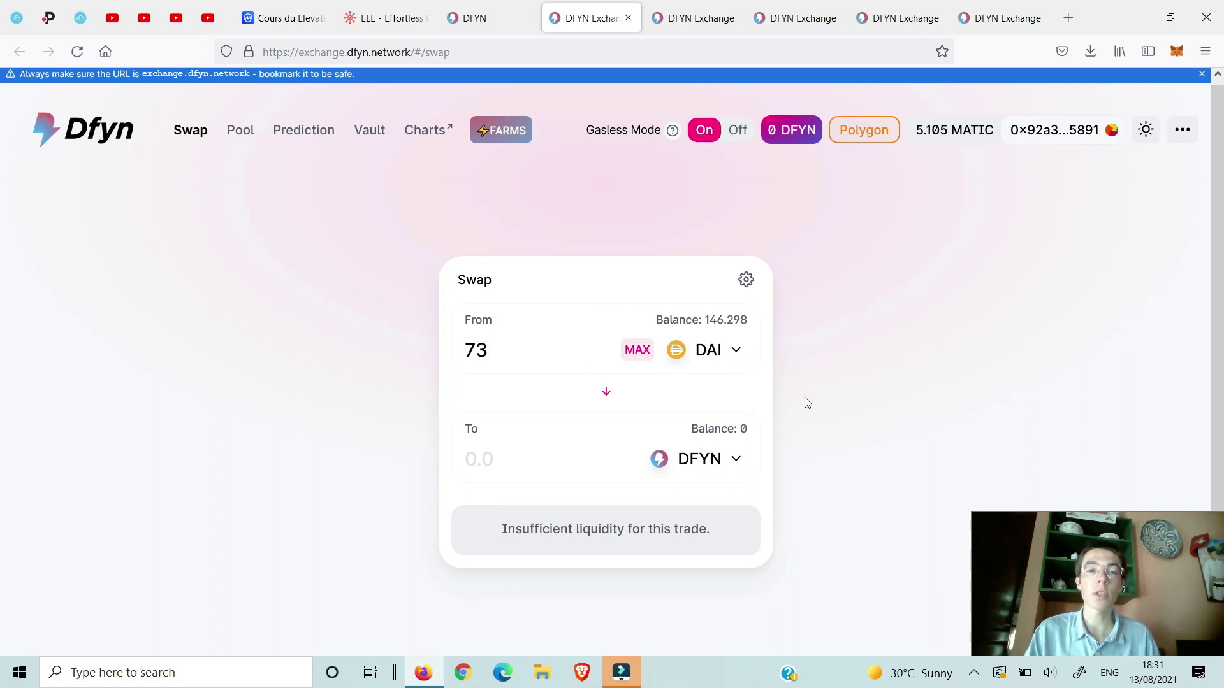
pyautogui.scroll(-2, 834, 337)
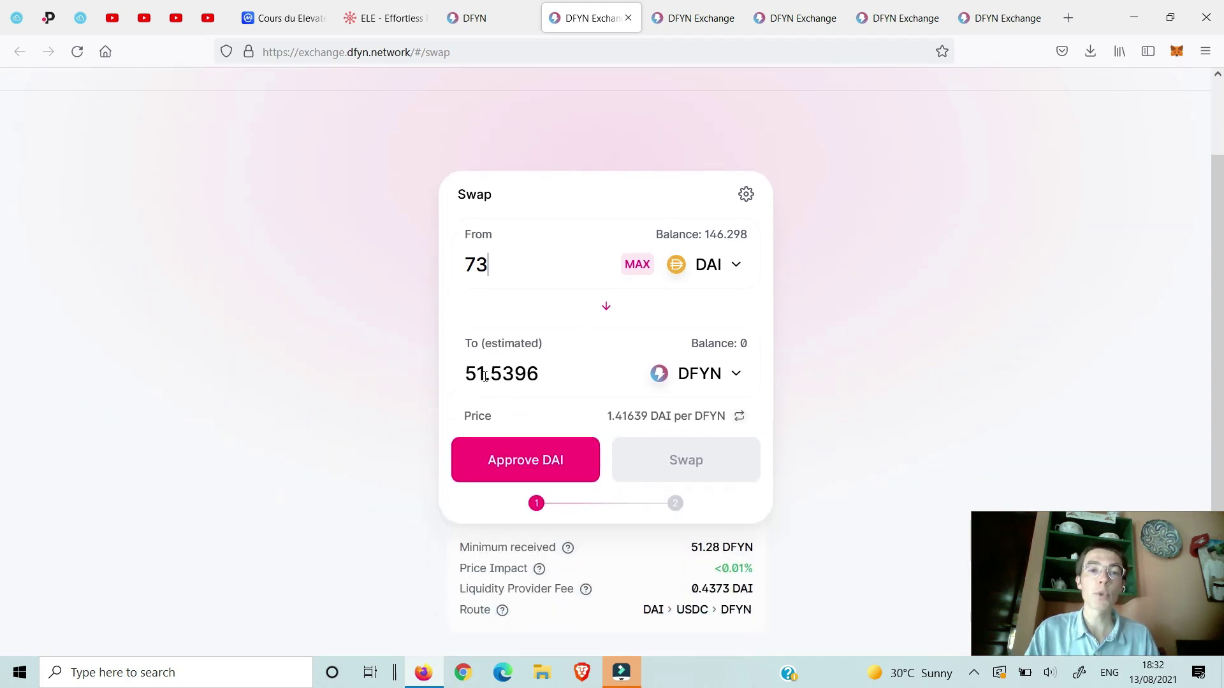
# Approve DAI spending in MetaMask, submit and sign the swap of 73 DAI for DFYN, and dismiss the submission notice
pyautogui.click(545, 474)
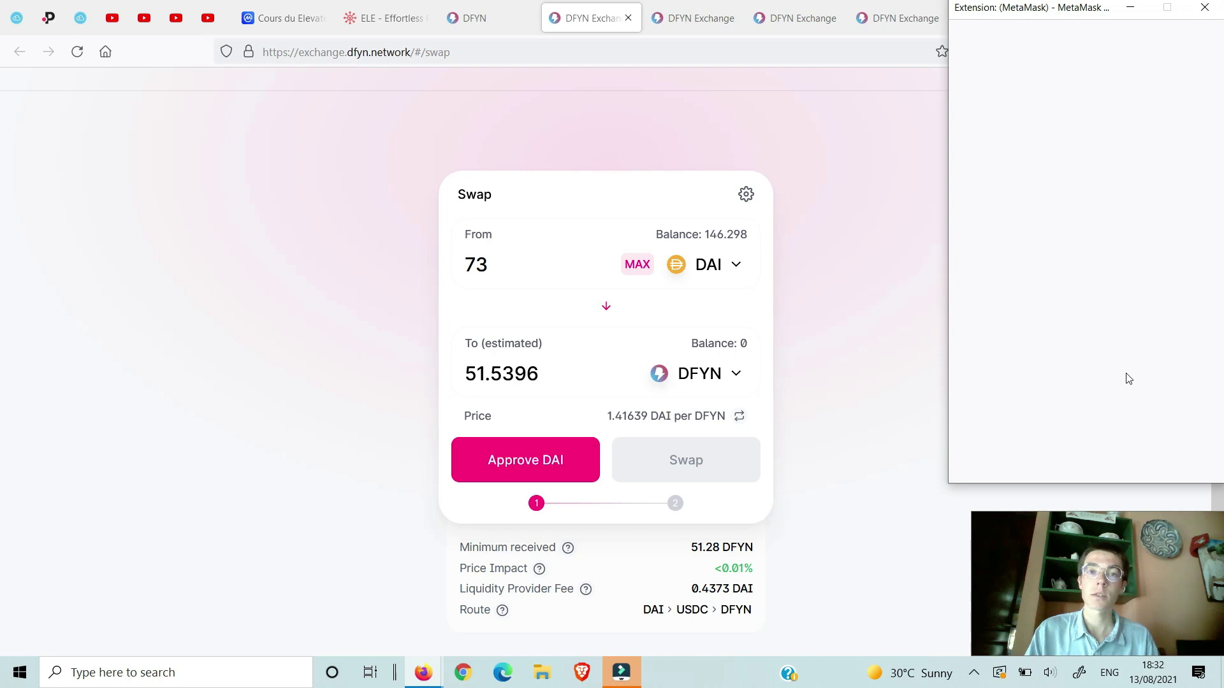
pyautogui.click(1137, 473)
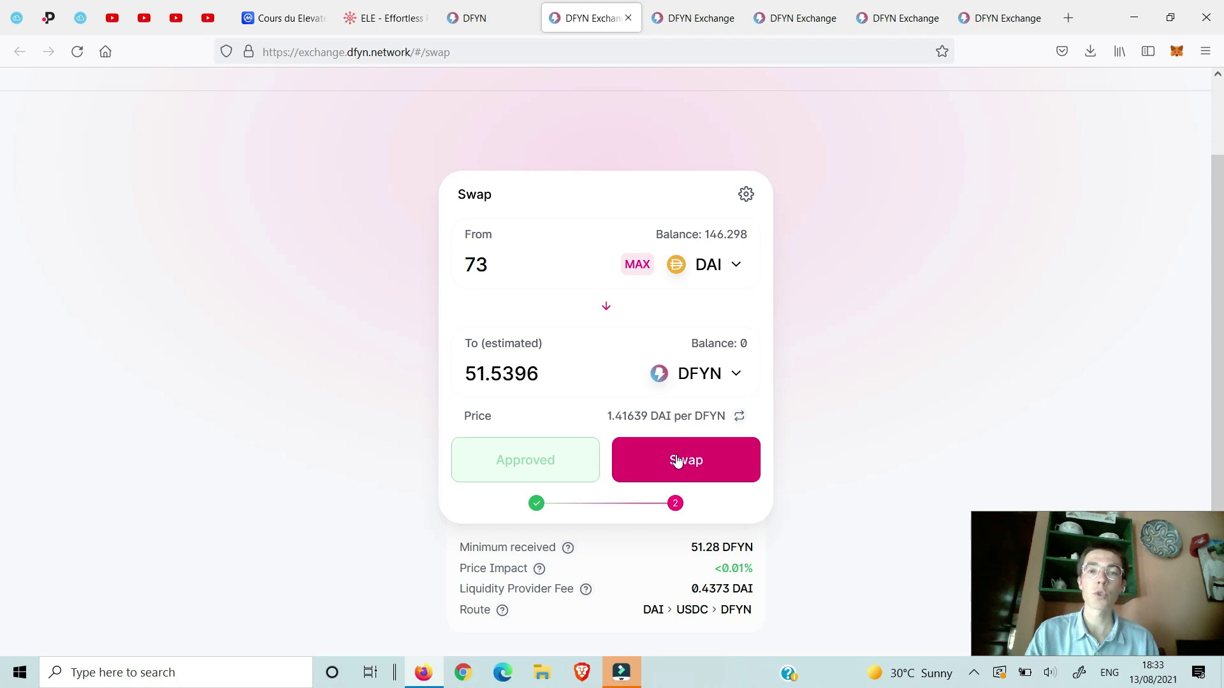
pyautogui.click(676, 455)
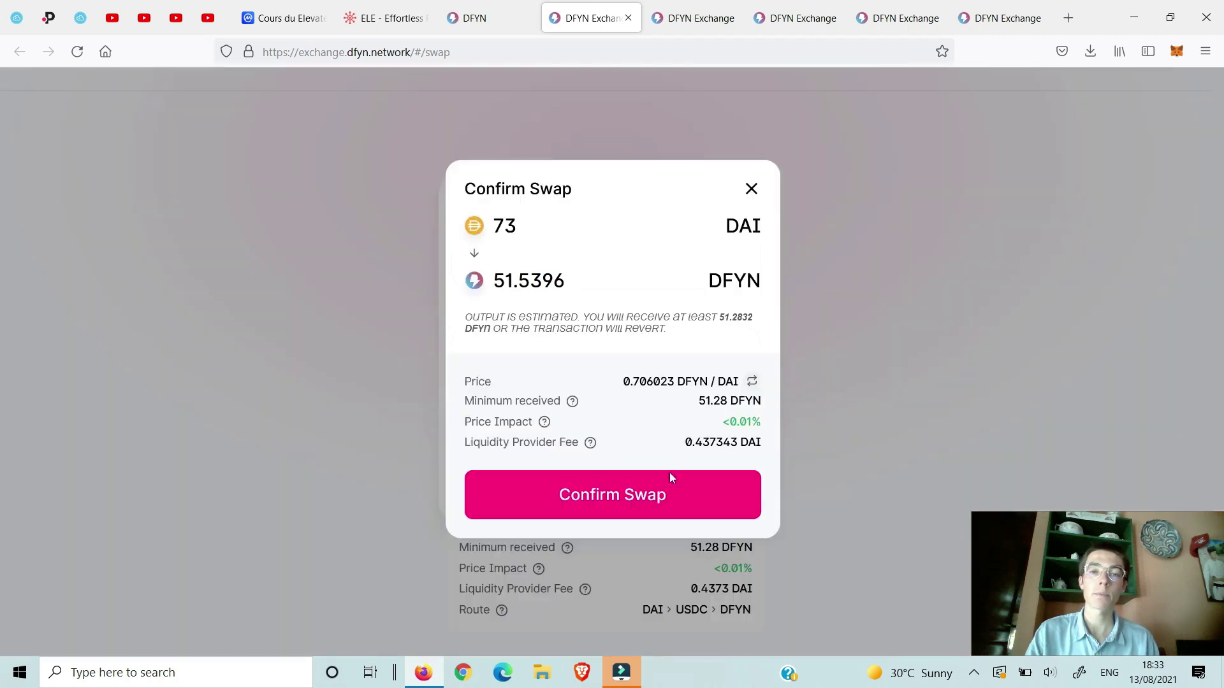
pyautogui.click(663, 506)
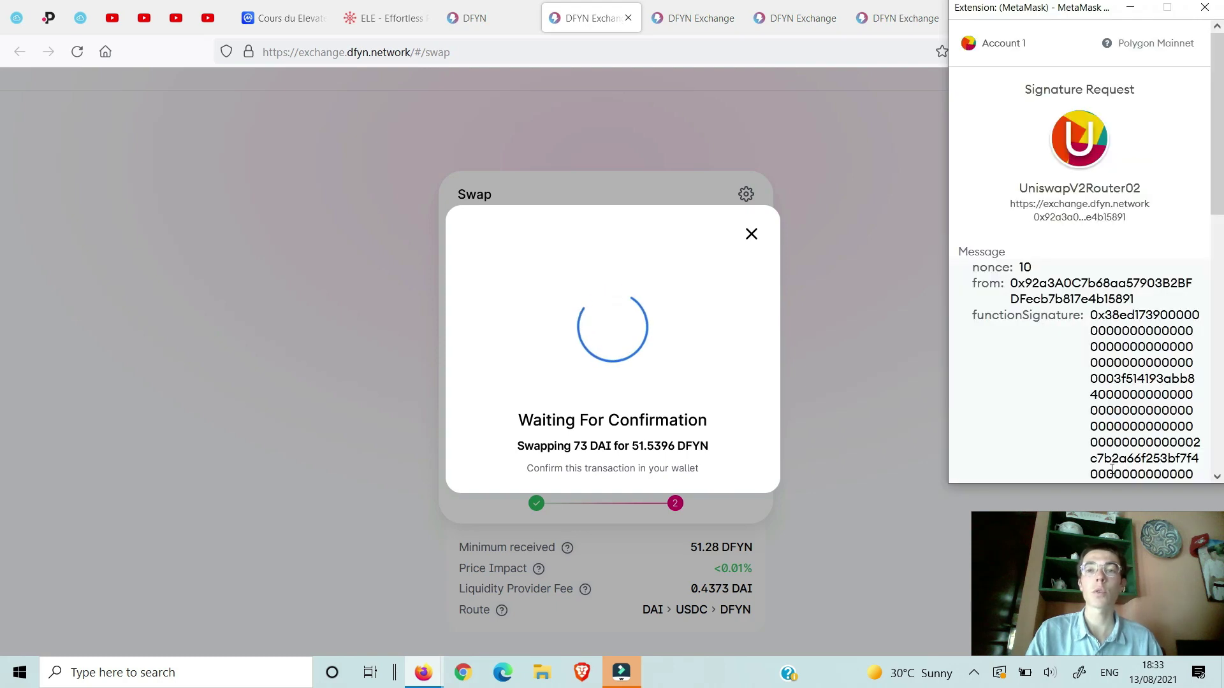
pyautogui.scroll(-10, 1112, 470)
pyautogui.click(1154, 462)
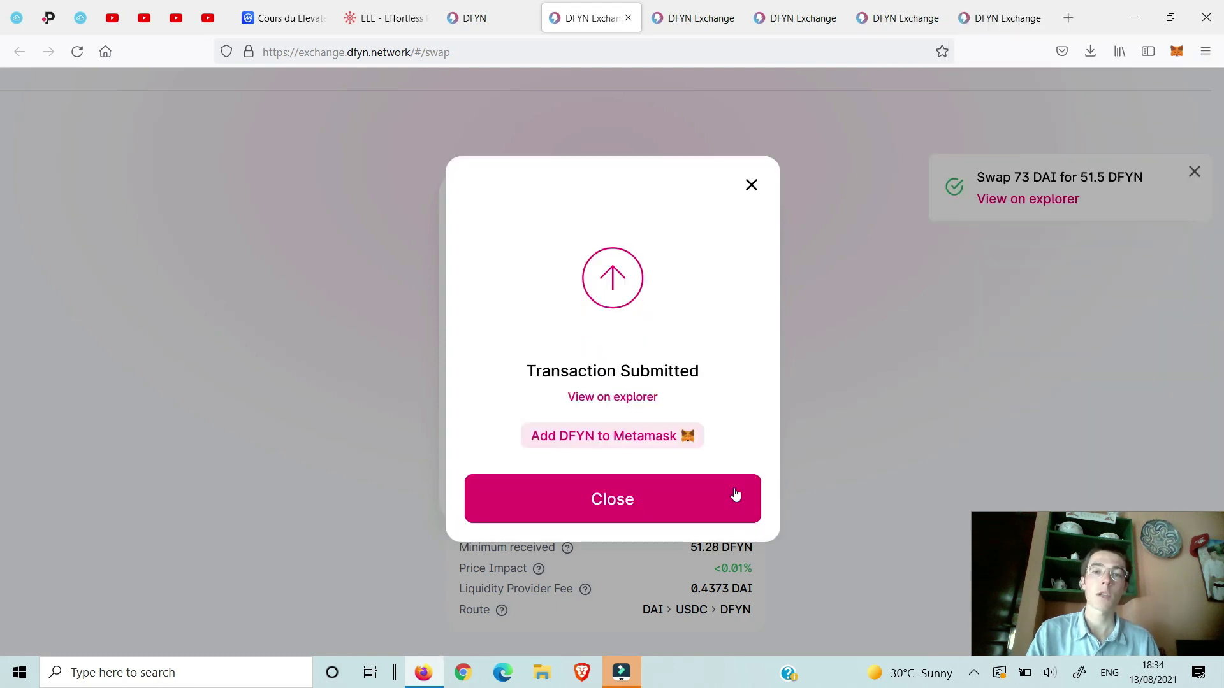
pyautogui.click(735, 495)
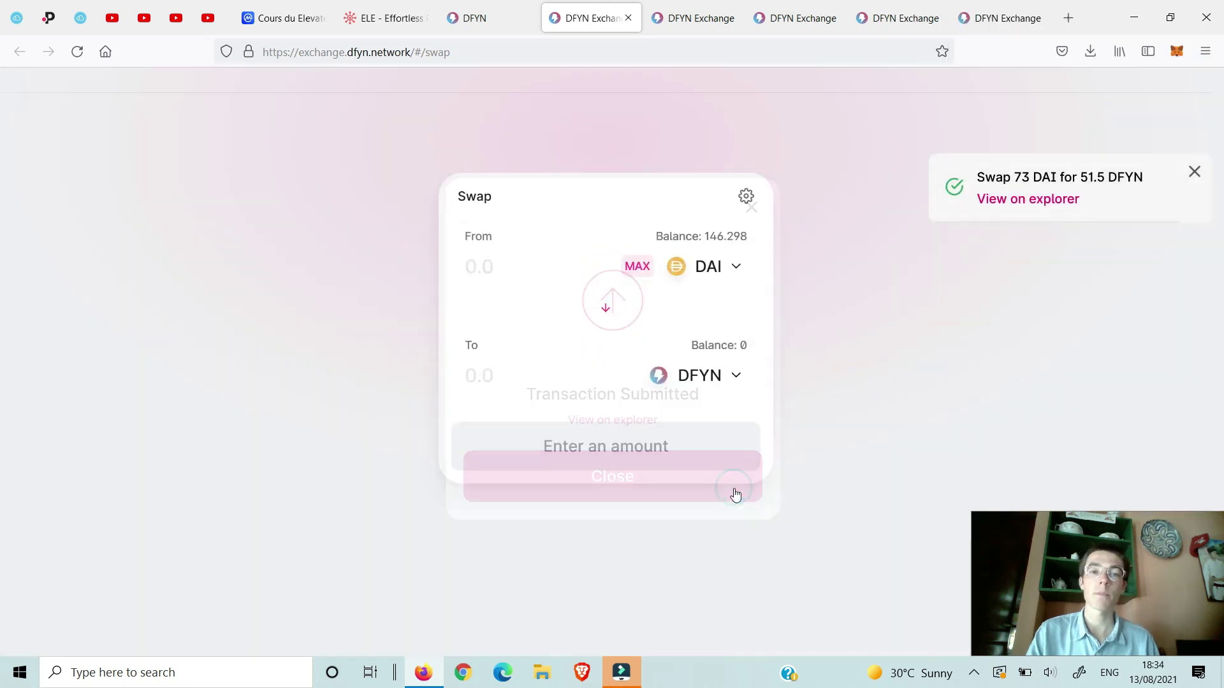
# Set up a second swap of 73 DAI, with the Eleven.finance token ELE as the token to receive
pyautogui.click(554, 273)
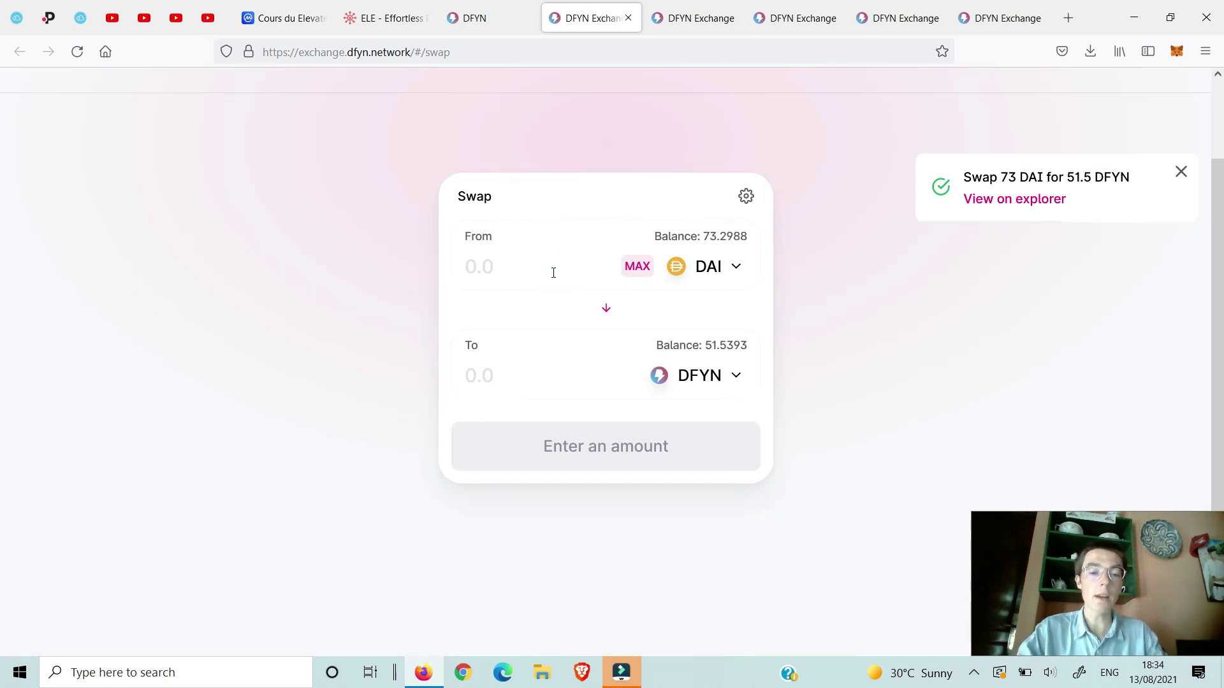
pyautogui.write('73')
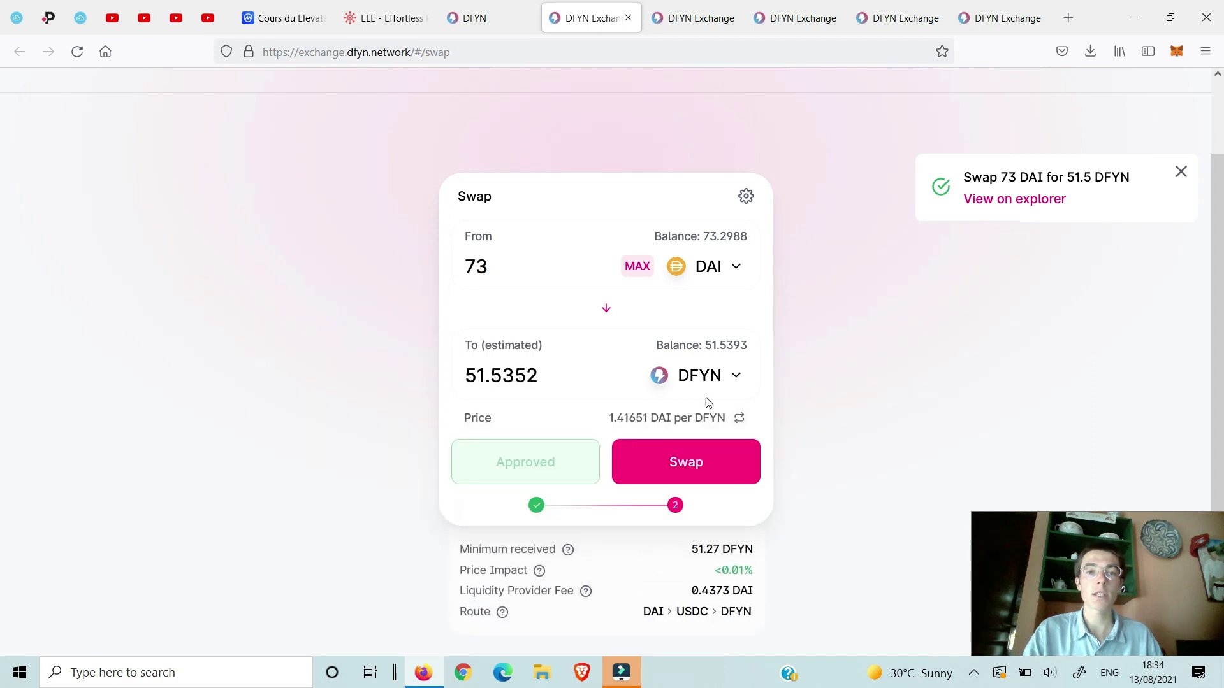
pyautogui.click(738, 379)
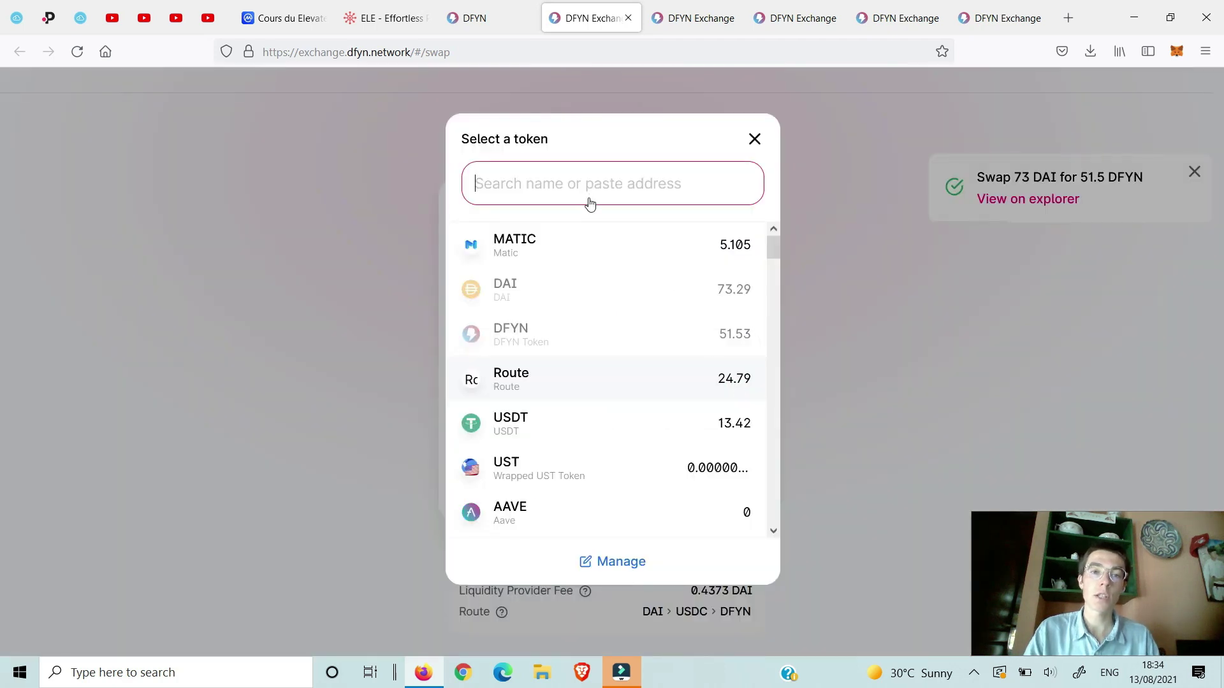
pyautogui.write('ELE')
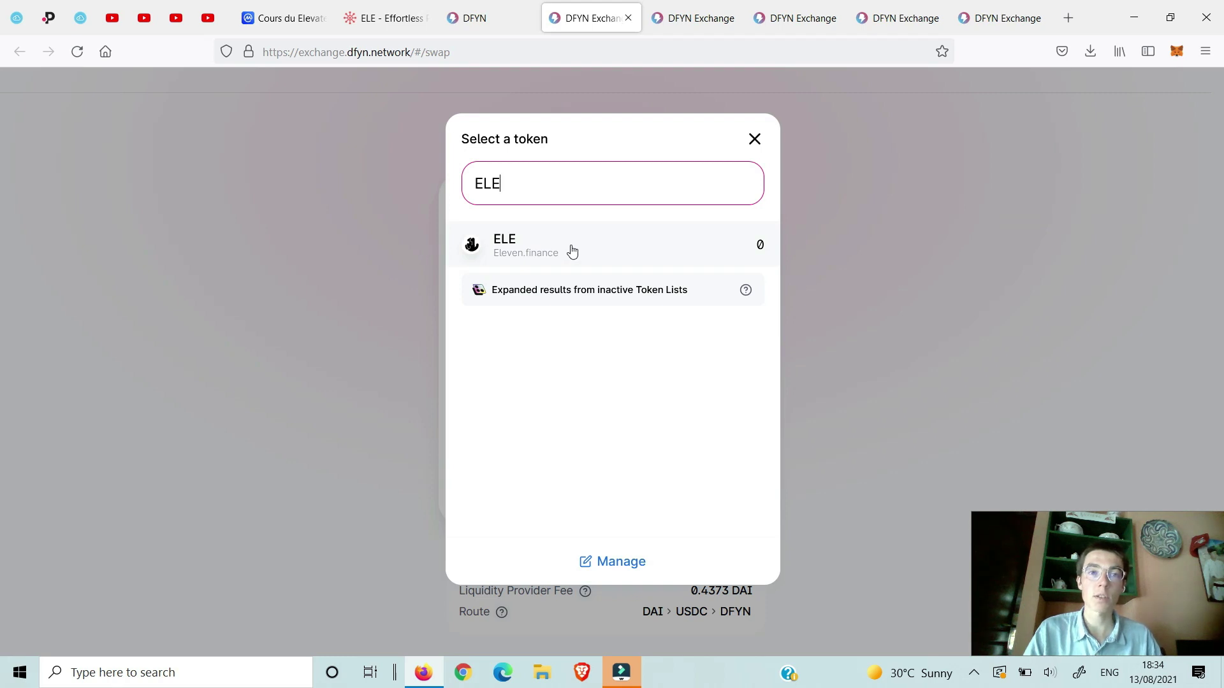
pyautogui.click(572, 251)
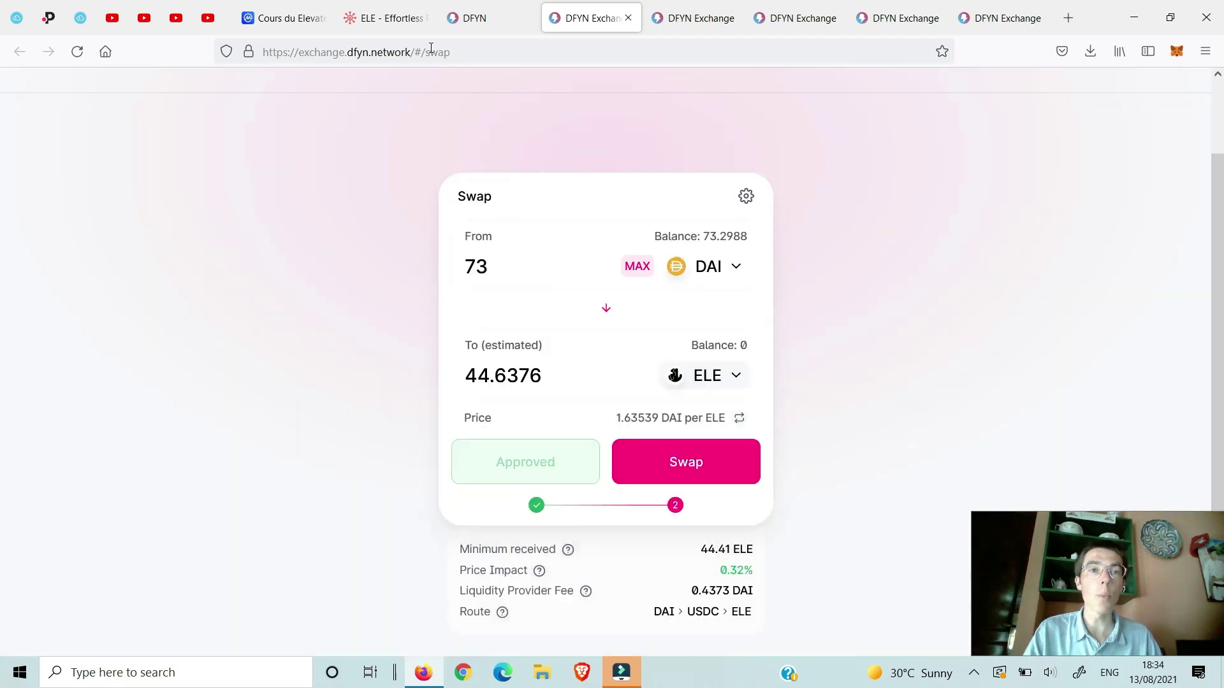
# Search the web for eleven.finance in place of the Elevate CoinMarketCap page and view the Eleven Finance (ELE) price page on CoinGecko
pyautogui.click(292, 28)
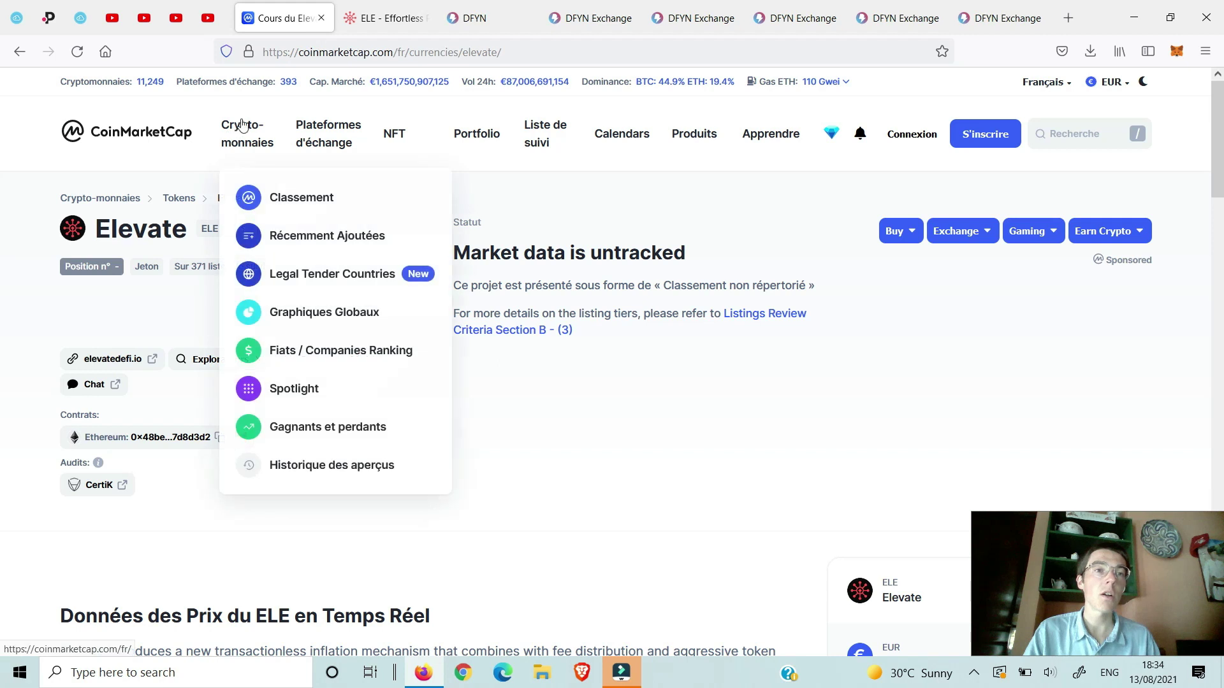
pyautogui.click(335, 44)
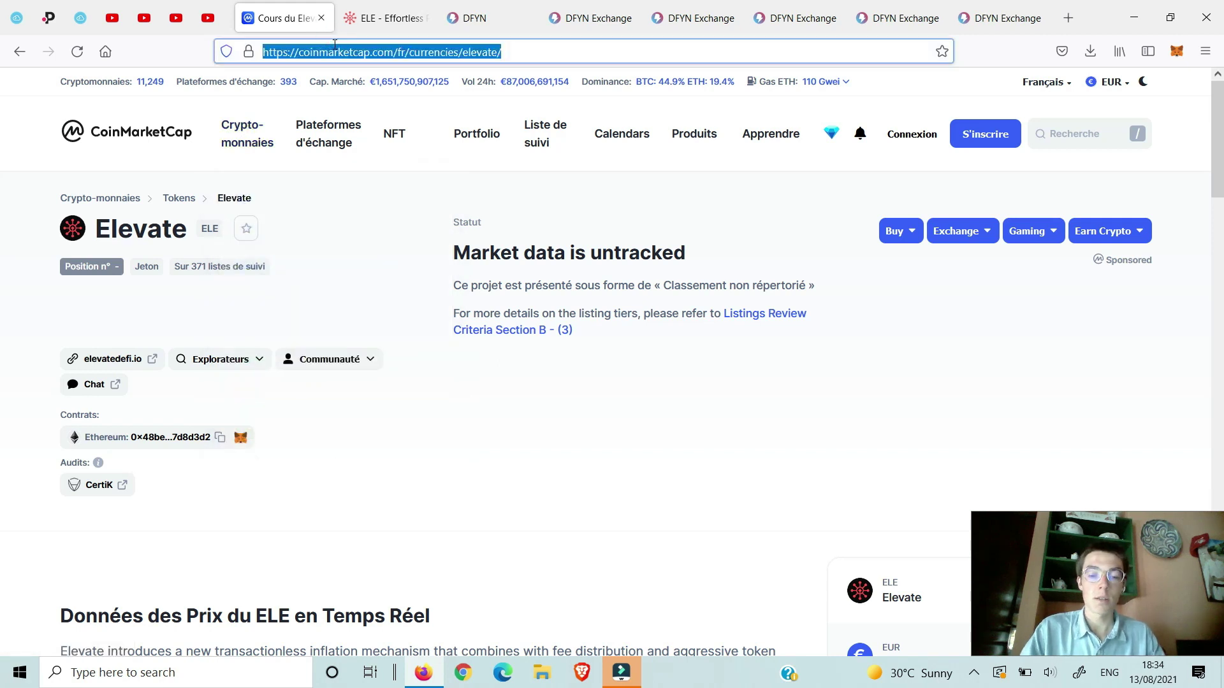
pyautogui.write('COURS ELEVATE.FINANCE')
pyautogui.press('Return')
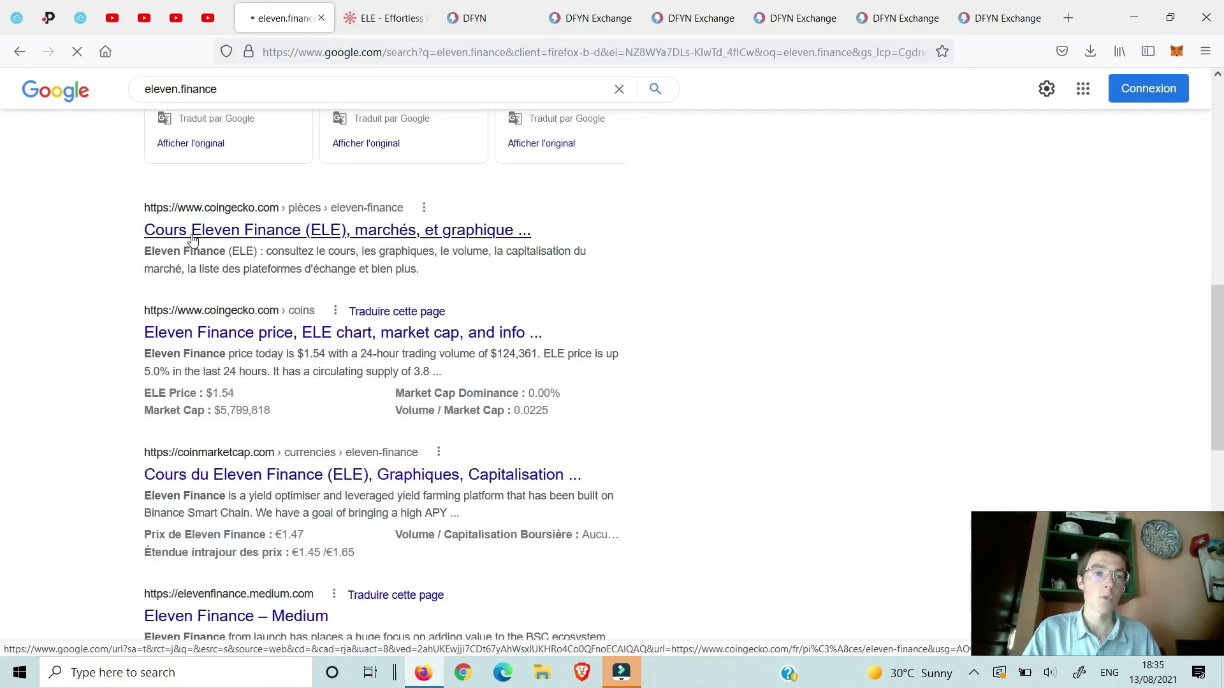
pyautogui.click(193, 236)
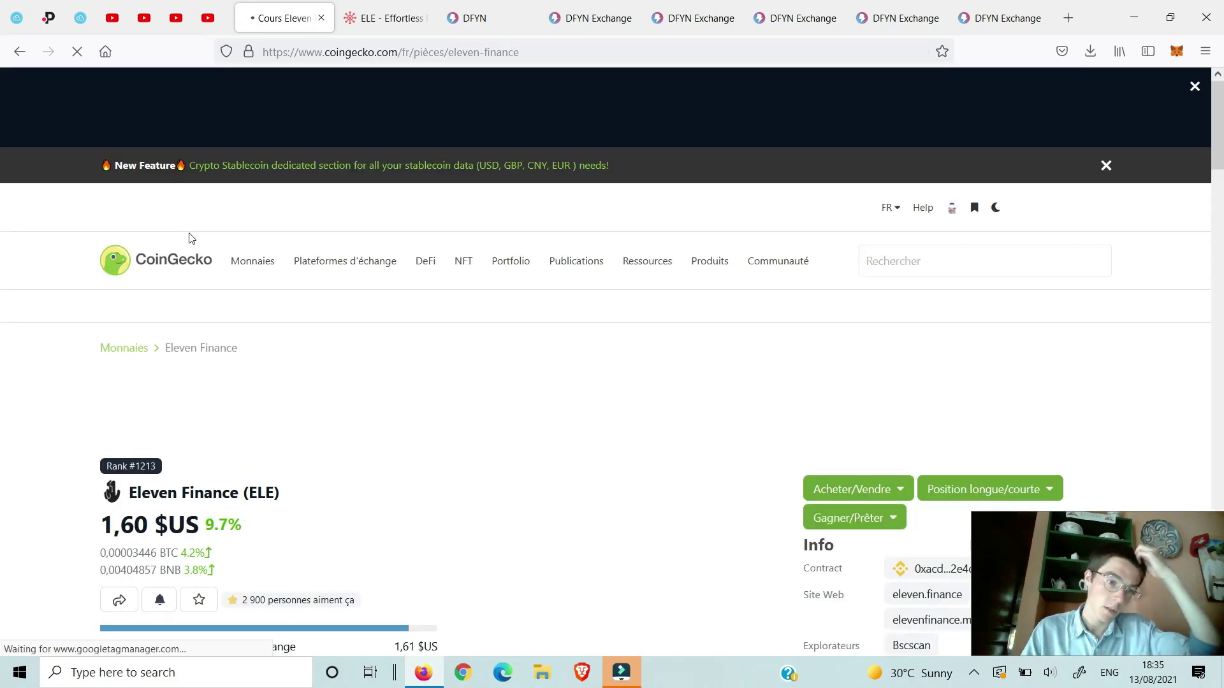
pyautogui.scroll(-1, 193, 239)
pyautogui.scroll(-1, 191, 238)
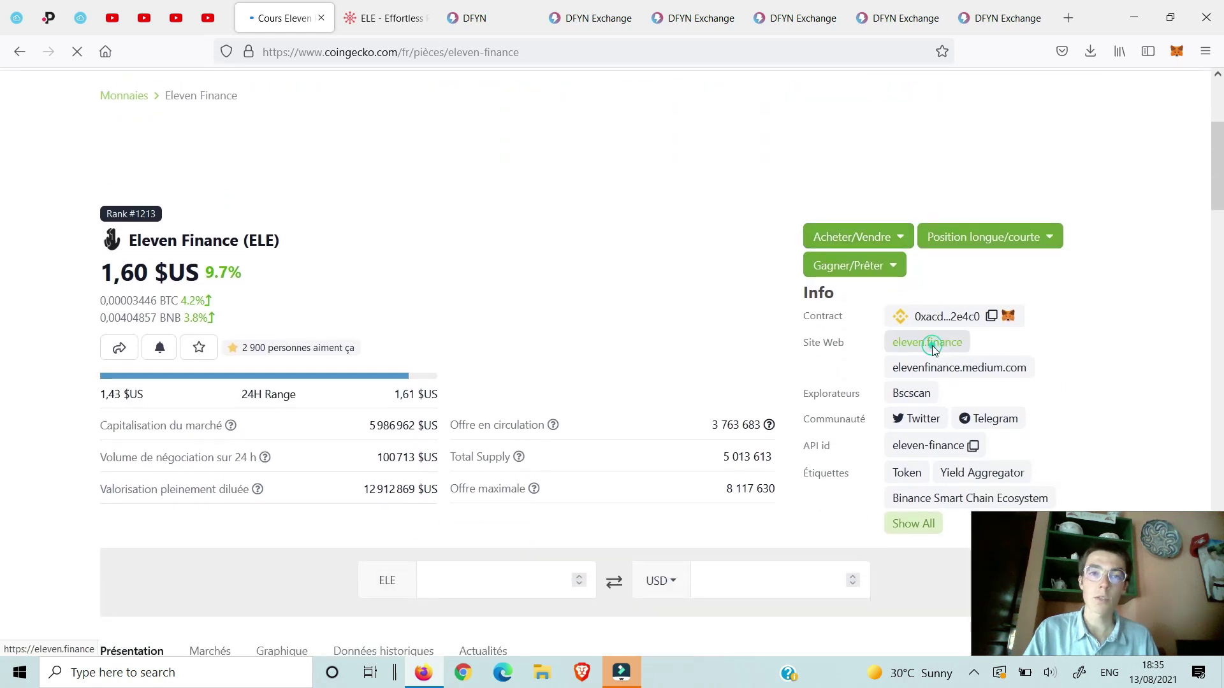
# Open the eleven.finance website from CoinGecko and compare the token's pages with the Elevate site that shares the ELE ticker
pyautogui.click(928, 348)
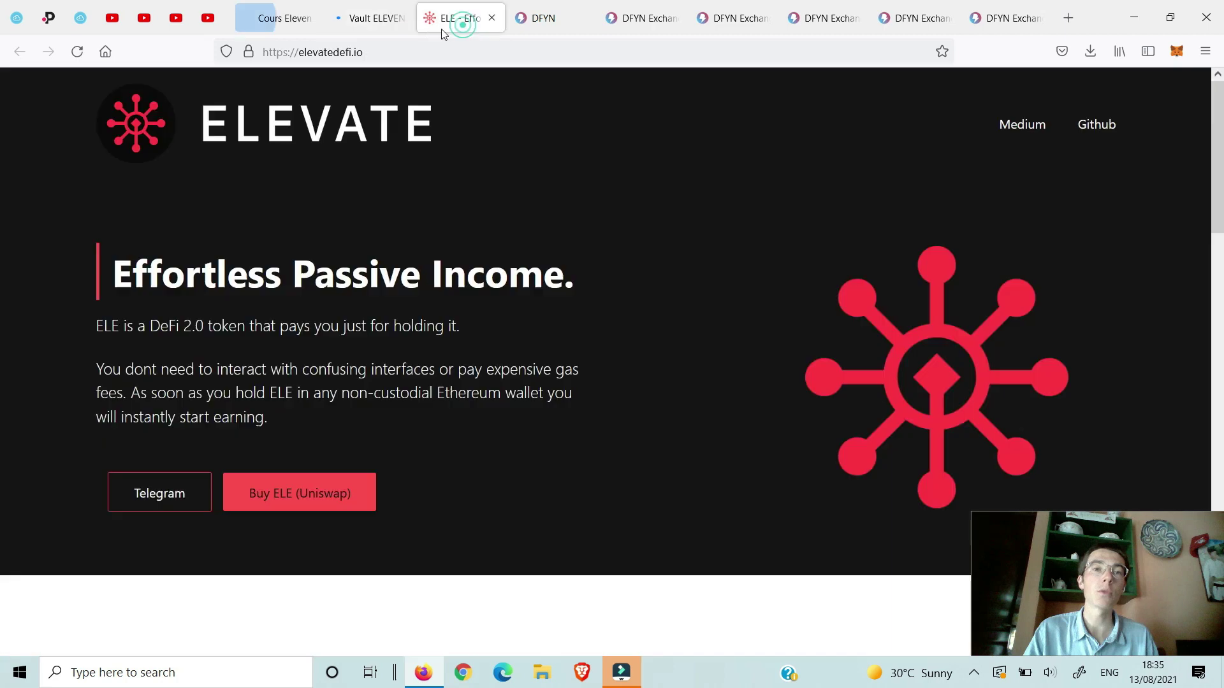
pyautogui.click(465, 21)
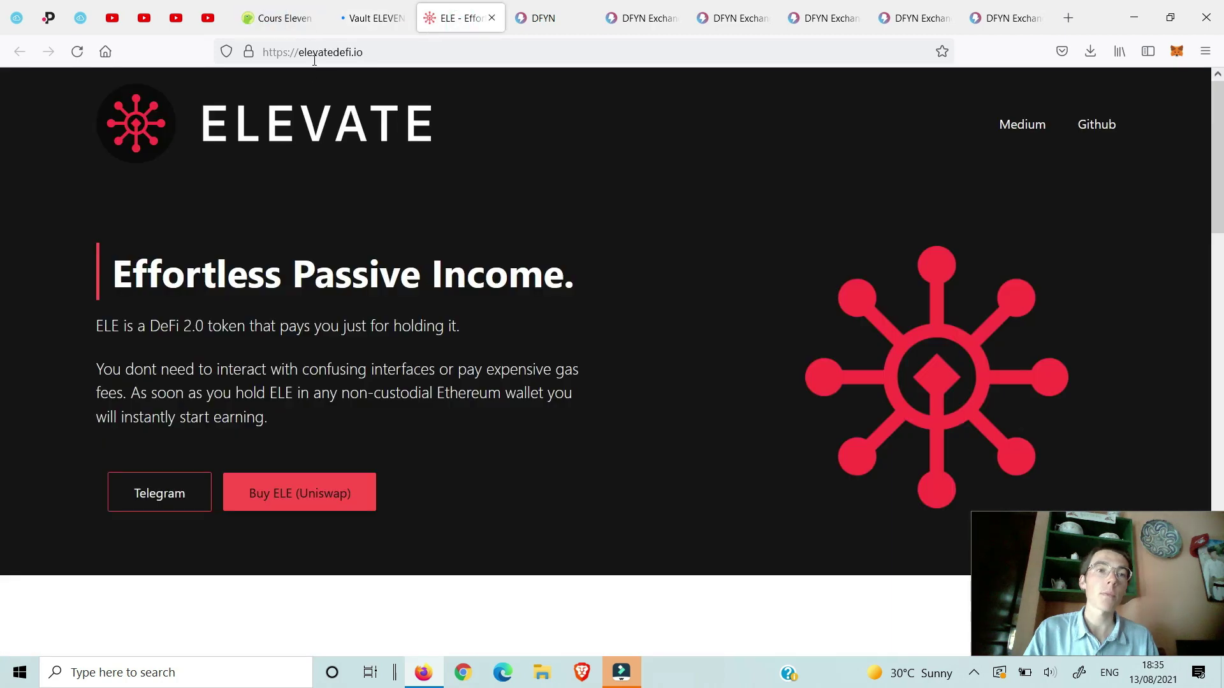
pyautogui.click(369, 26)
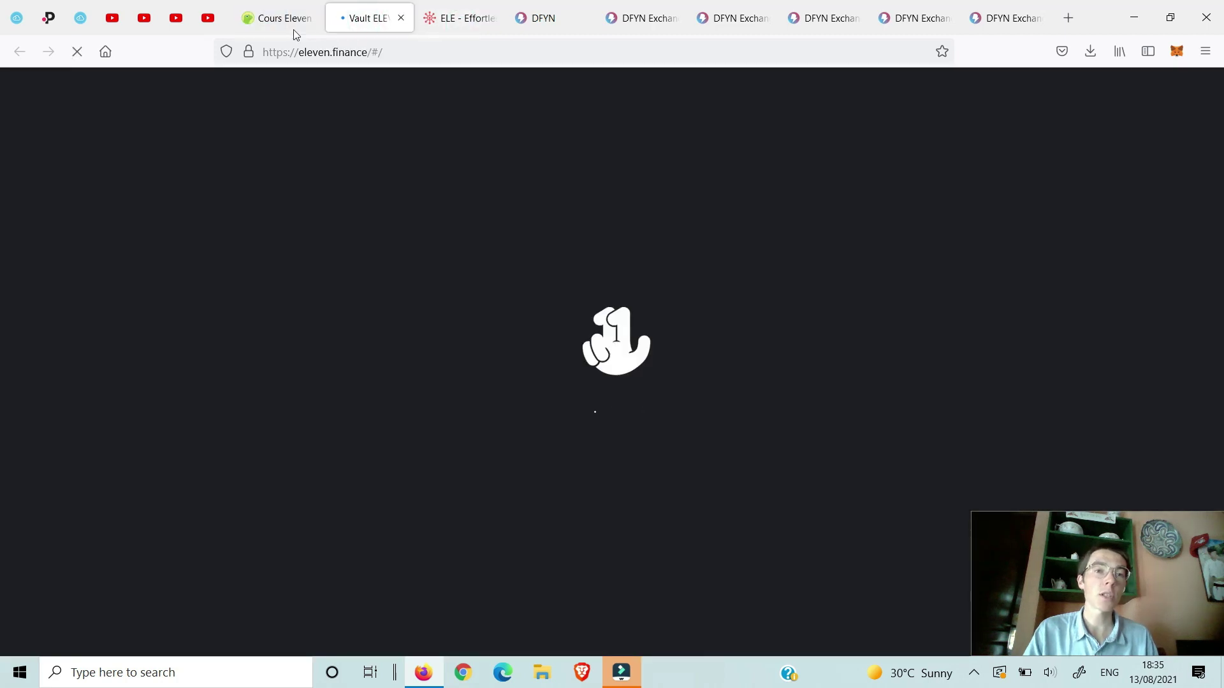
pyautogui.click(267, 32)
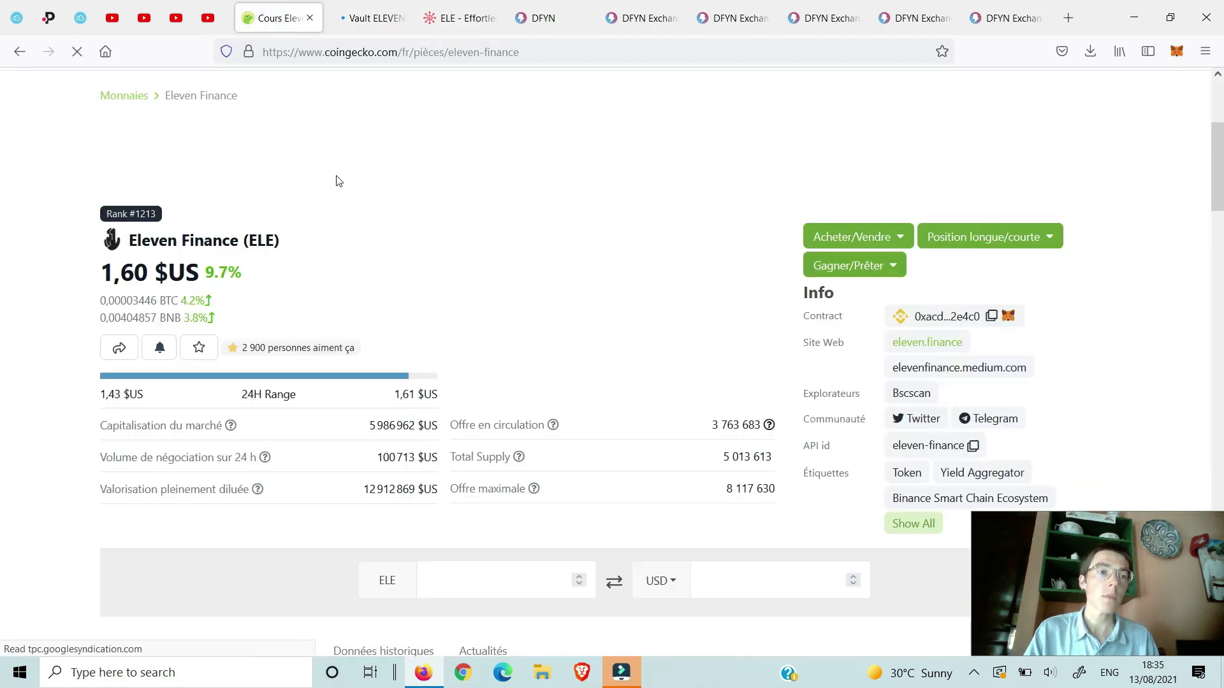
# Connect MetaMask's Account 1 to the eleven.finance vaults site
pyautogui.click(383, 25)
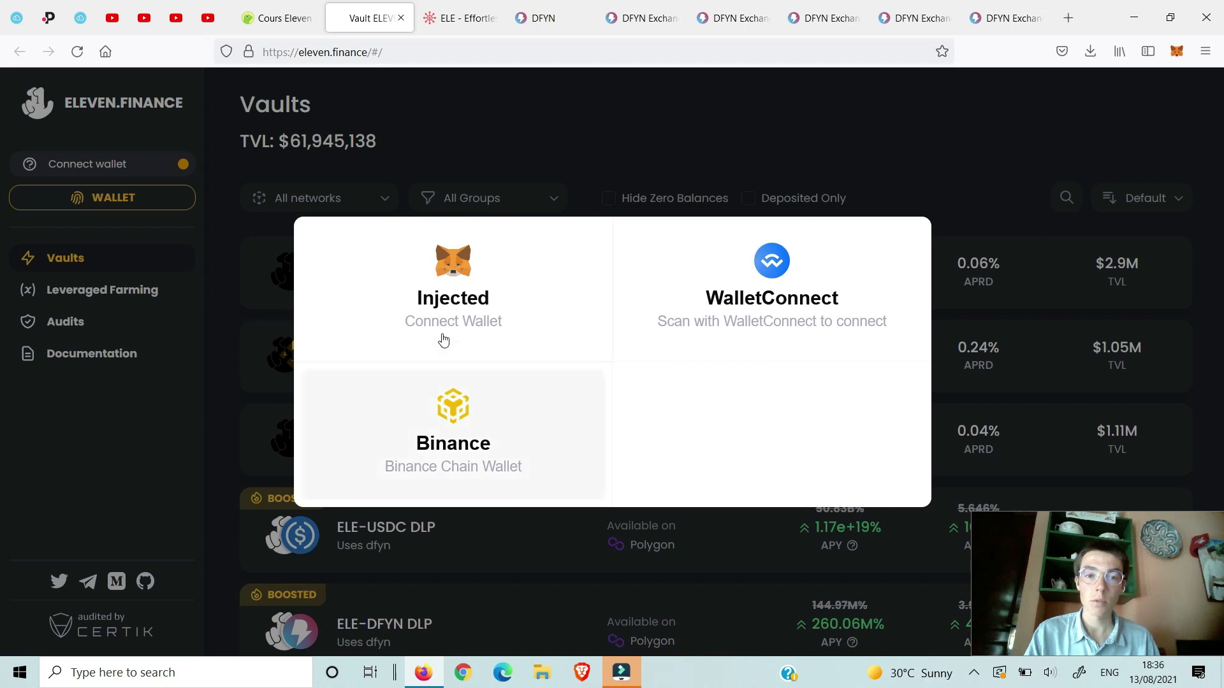
pyautogui.click(463, 298)
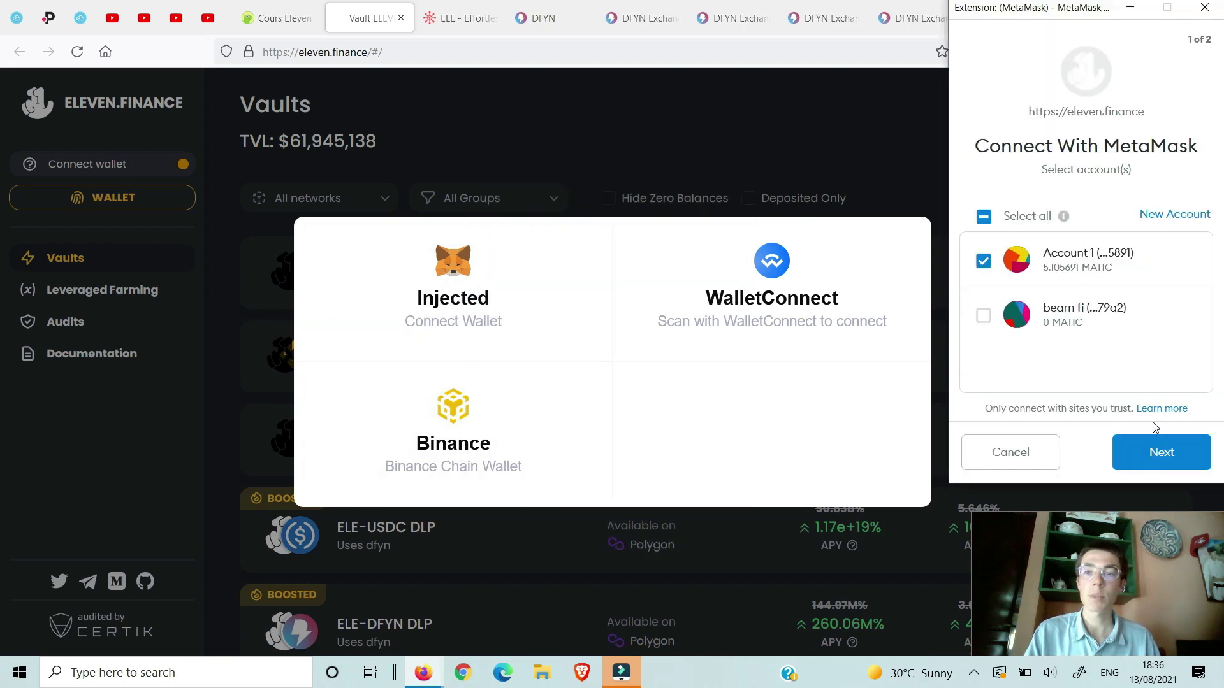
pyautogui.click(1151, 463)
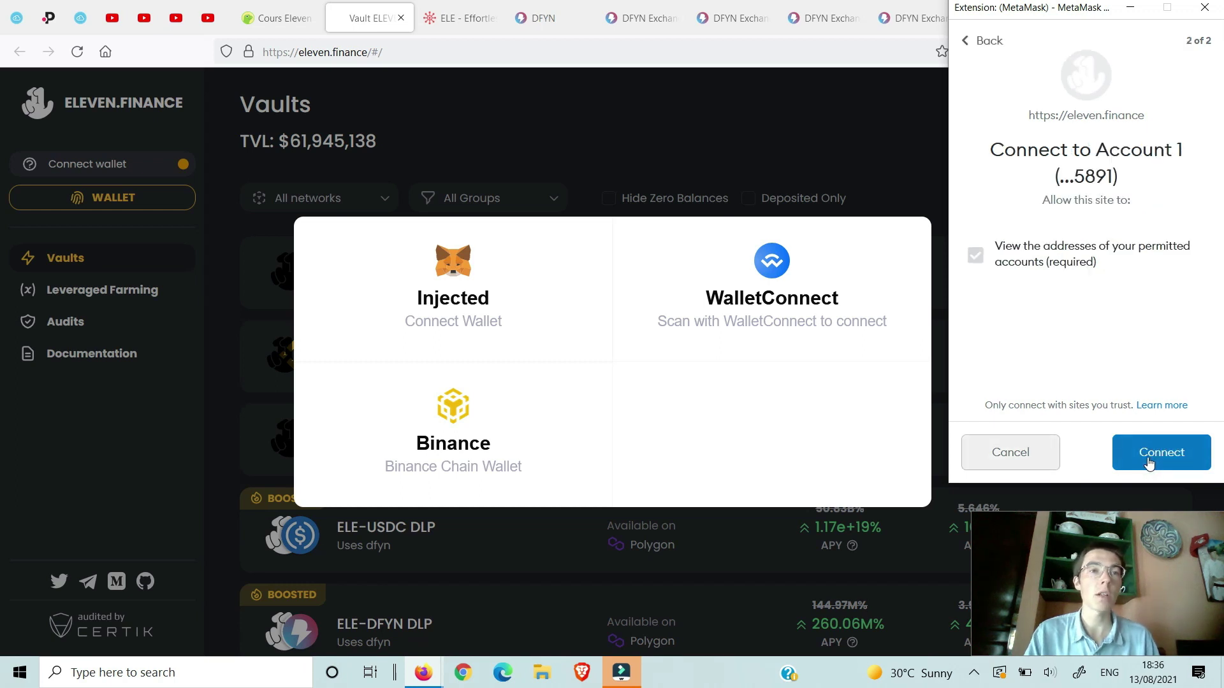
pyautogui.click(1148, 463)
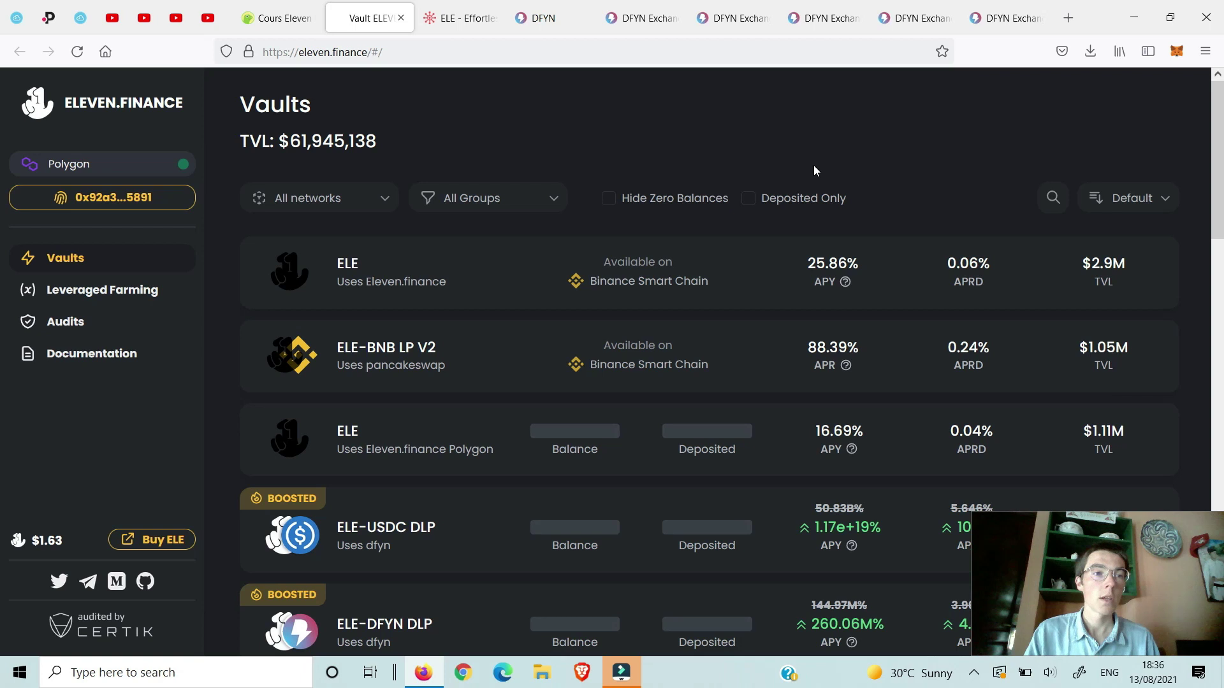
# Return to the Dfyn swap page and start the swap of 73 DAI for ELE
pyautogui.click(533, 19)
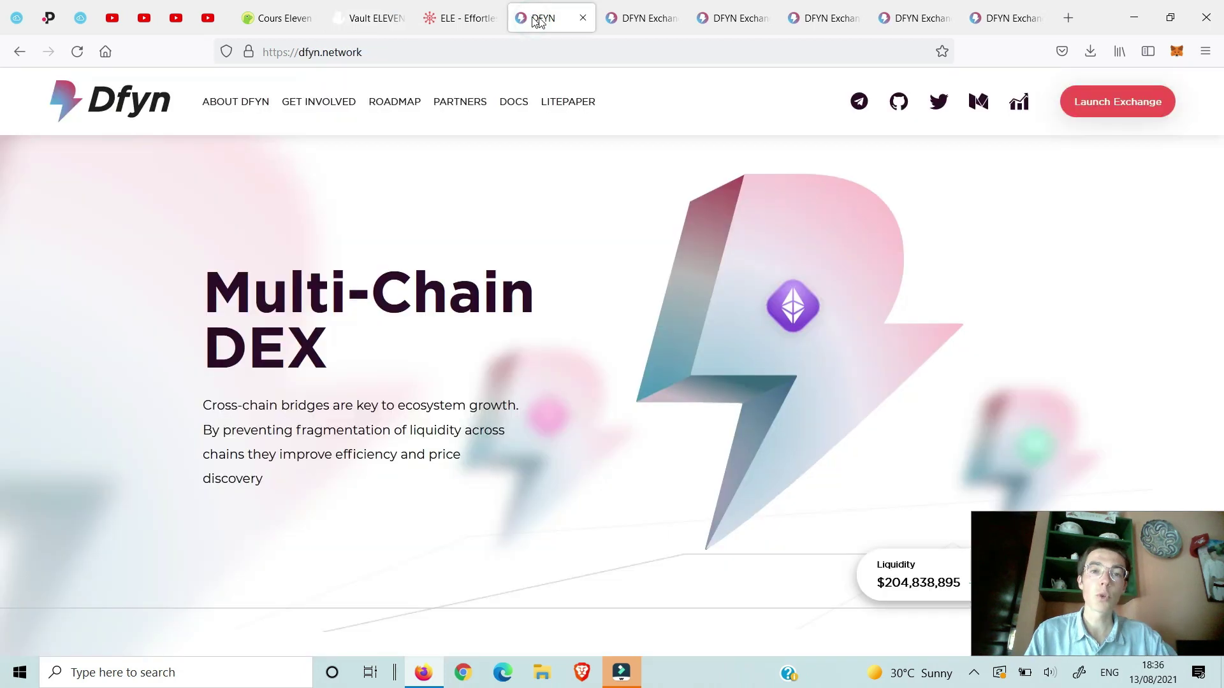
pyautogui.click(626, 18)
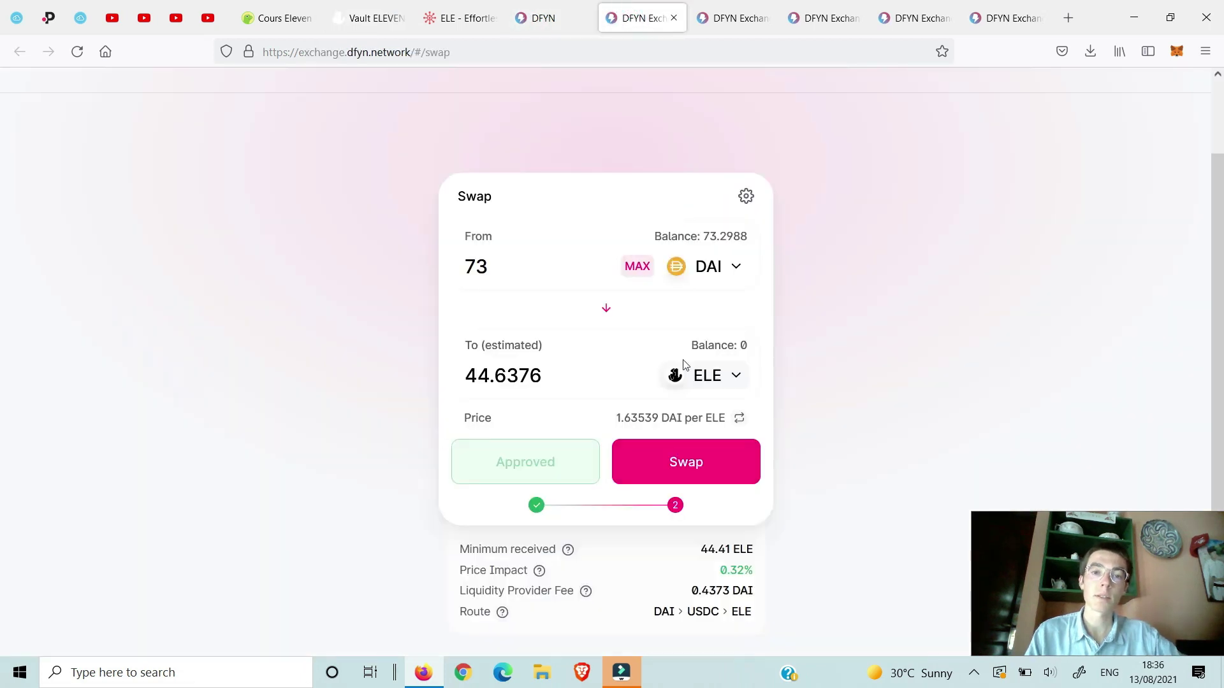
pyautogui.click(671, 466)
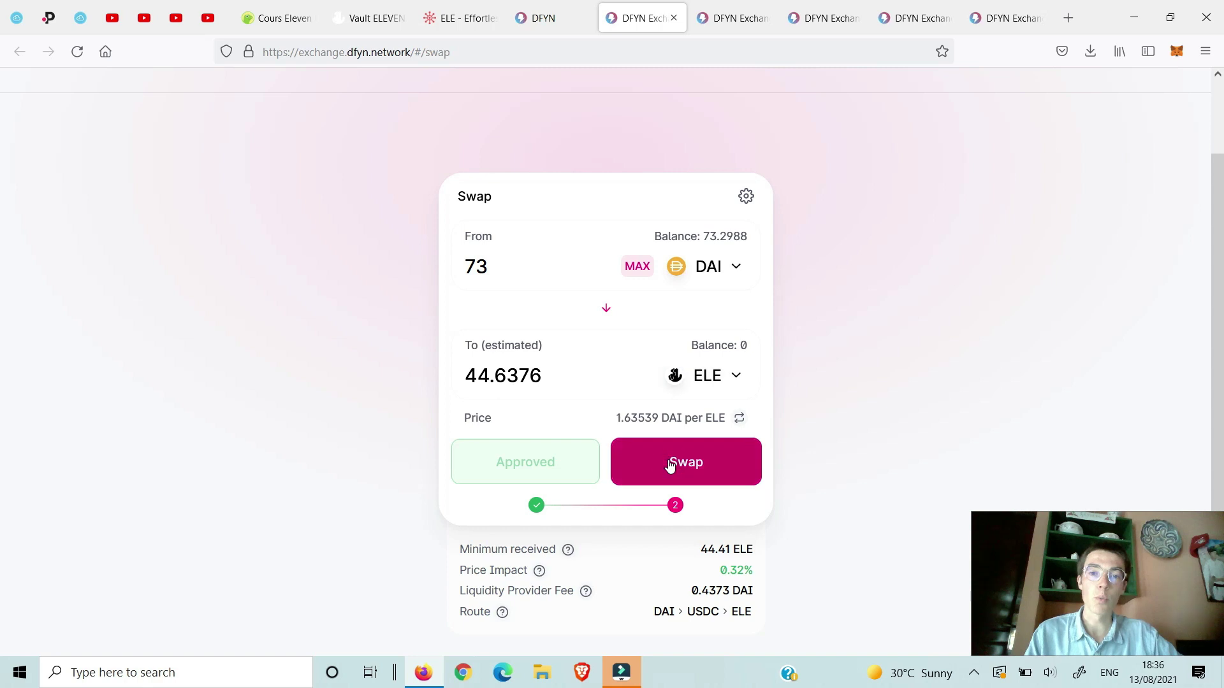